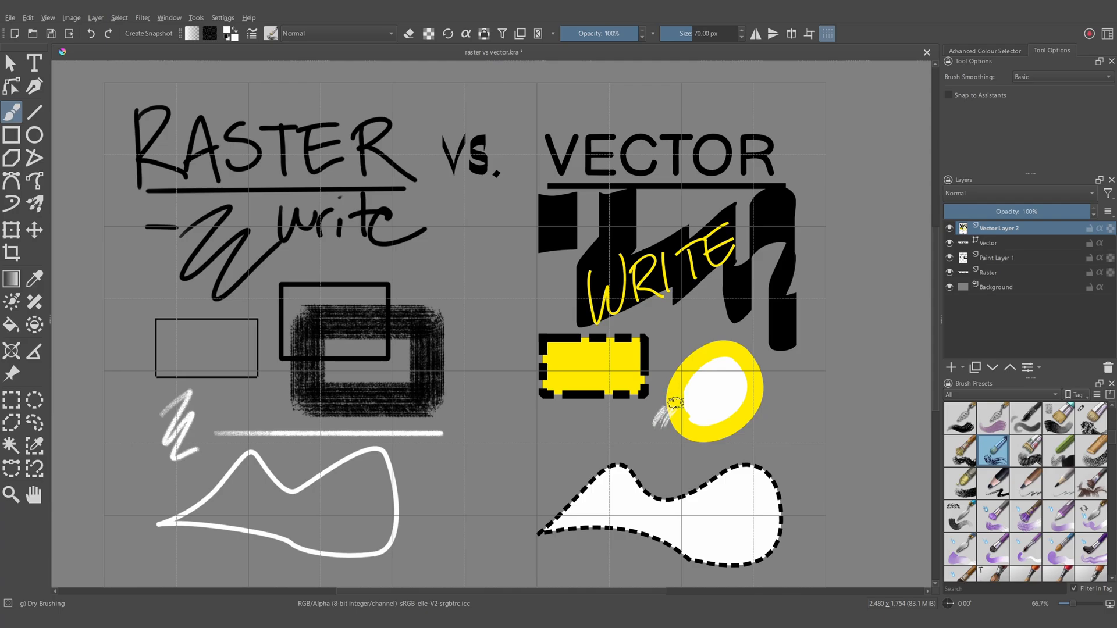
- Scribble white Dry Brushing strokes over the yellow ellipse and the dashed shape, and try to select the ellipse as a vector shape
mouse_move(739, 399)
mouse_down()
mouse_move(761, 473)
mouse_move(781, 475)
mouse_move(784, 455)
mouse_move(796, 522)
mouse_up()
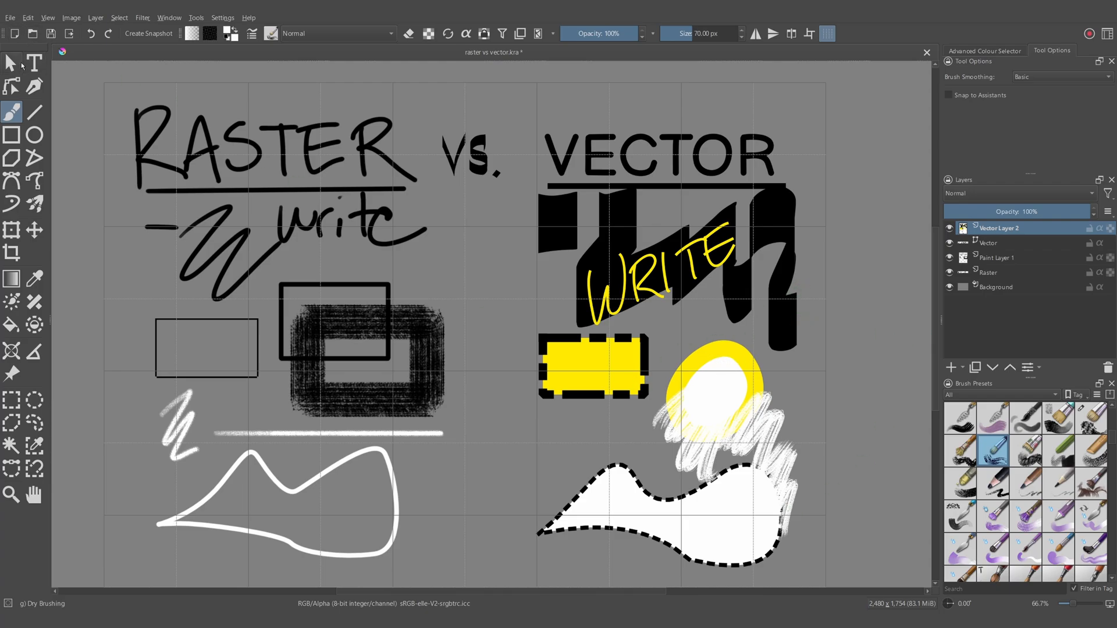
click(21, 64)
click(722, 386)
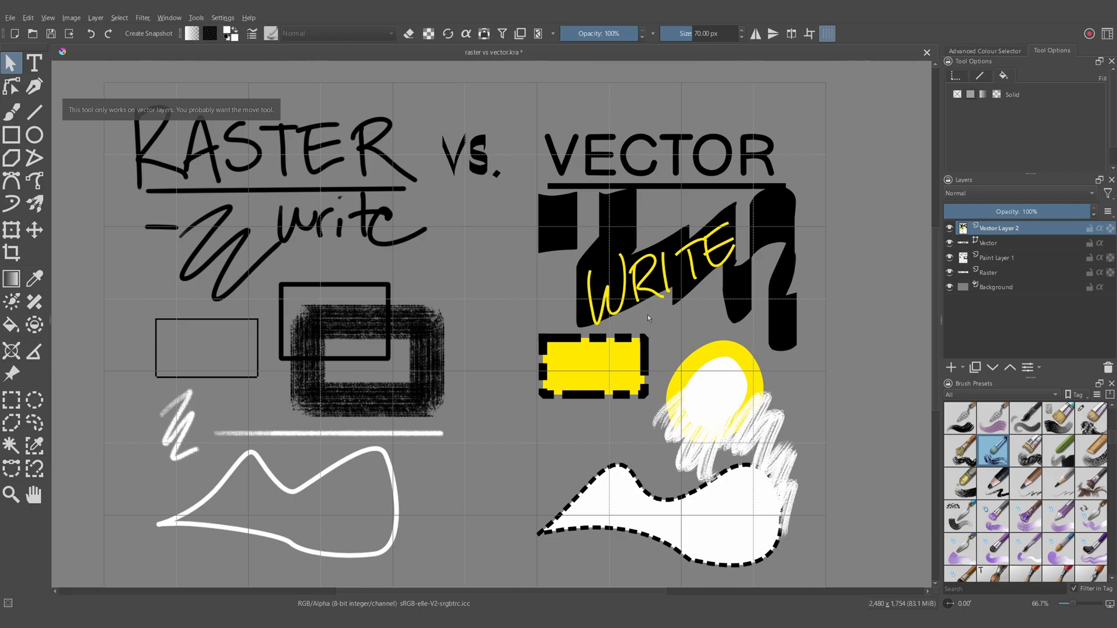
- Stretch the whole content of Vector Layer 2 horizontally across the canvas with a free transform
click(11, 230)
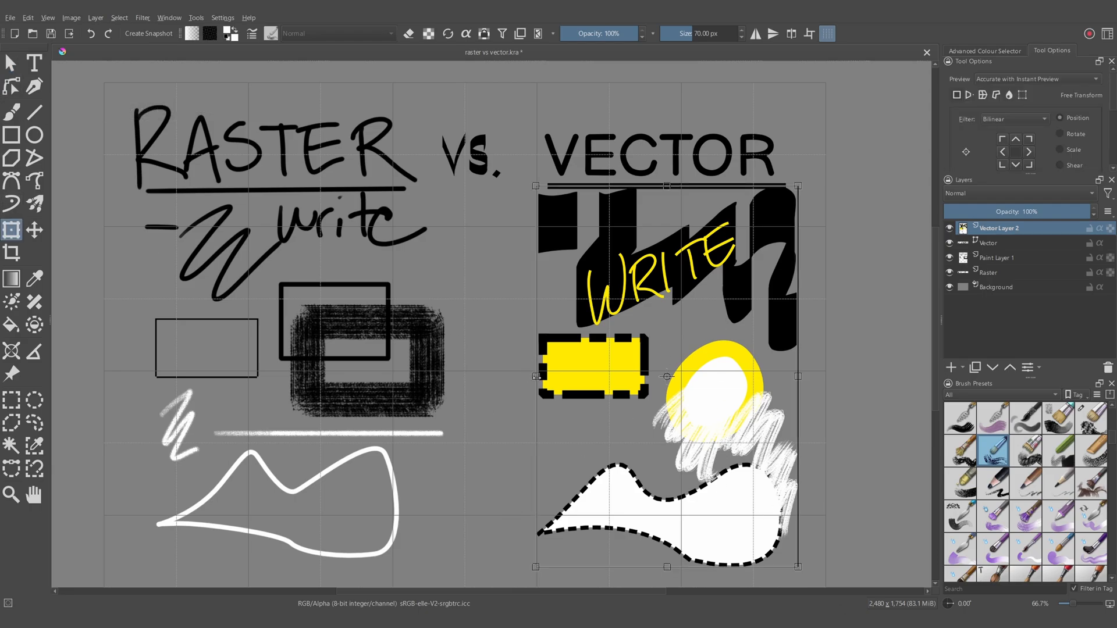
drag(536, 377, 86, 376)
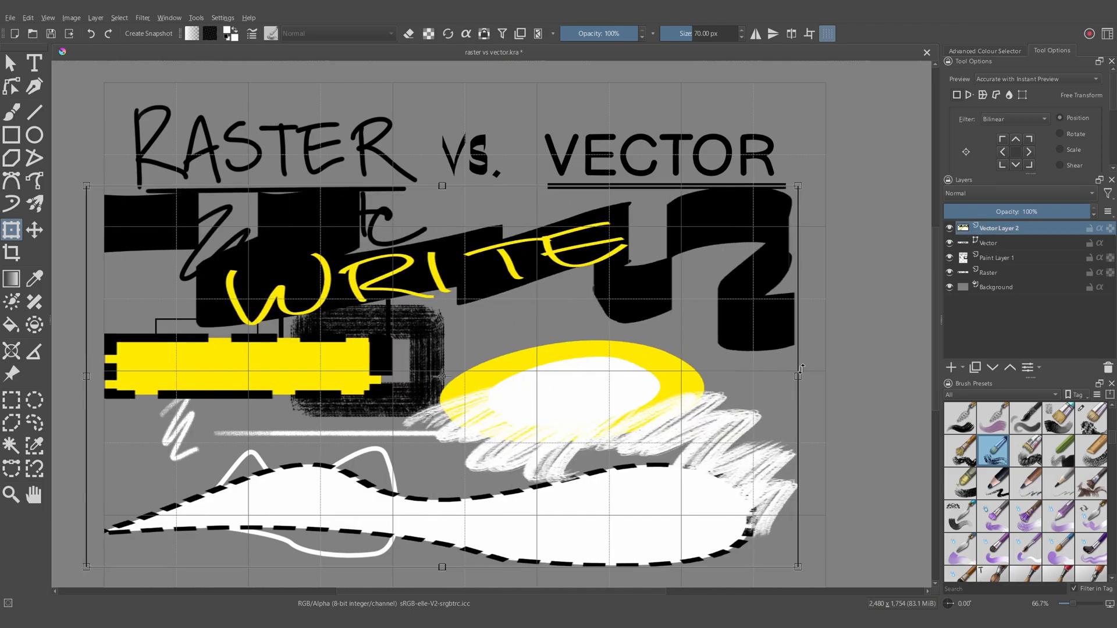
click(11, 399)
scroll(594, 414, up, 3)
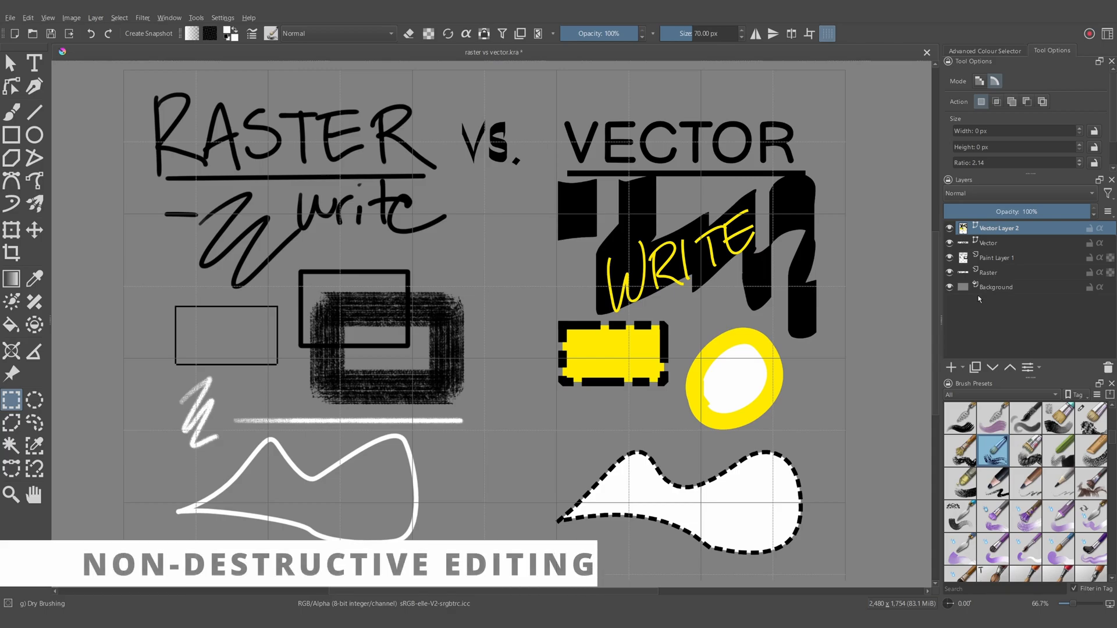
- Add a paint layer above Vector Layer 2 and brush red strokes over the yellow ellipse with the Dry Textured Creases preset
mouse_move(993, 236)
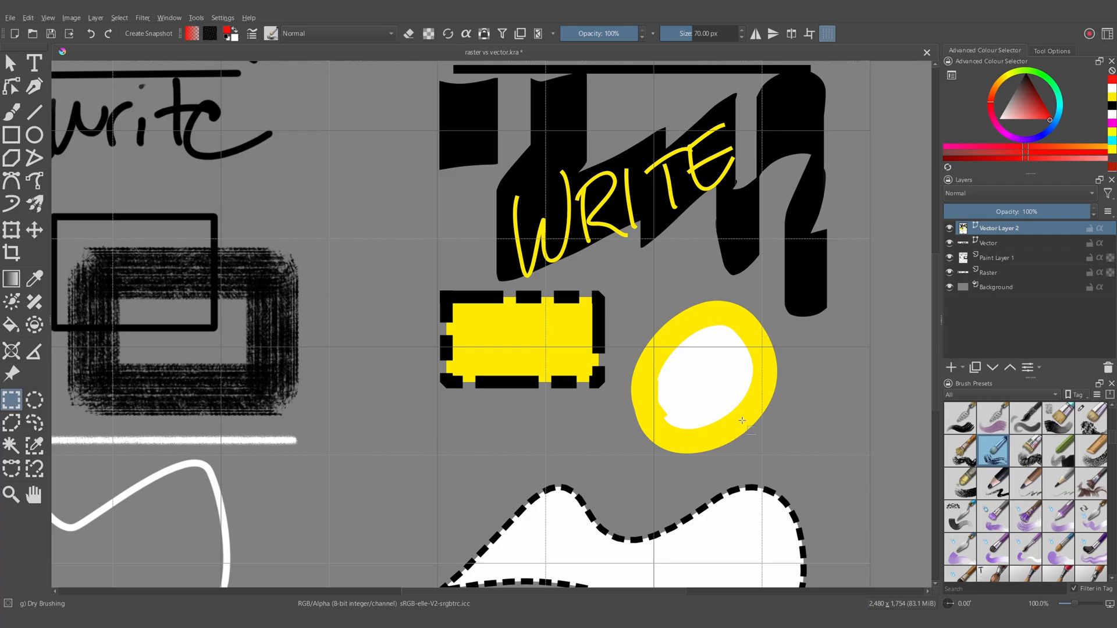
mouse_move(1004, 234)
click(1025, 451)
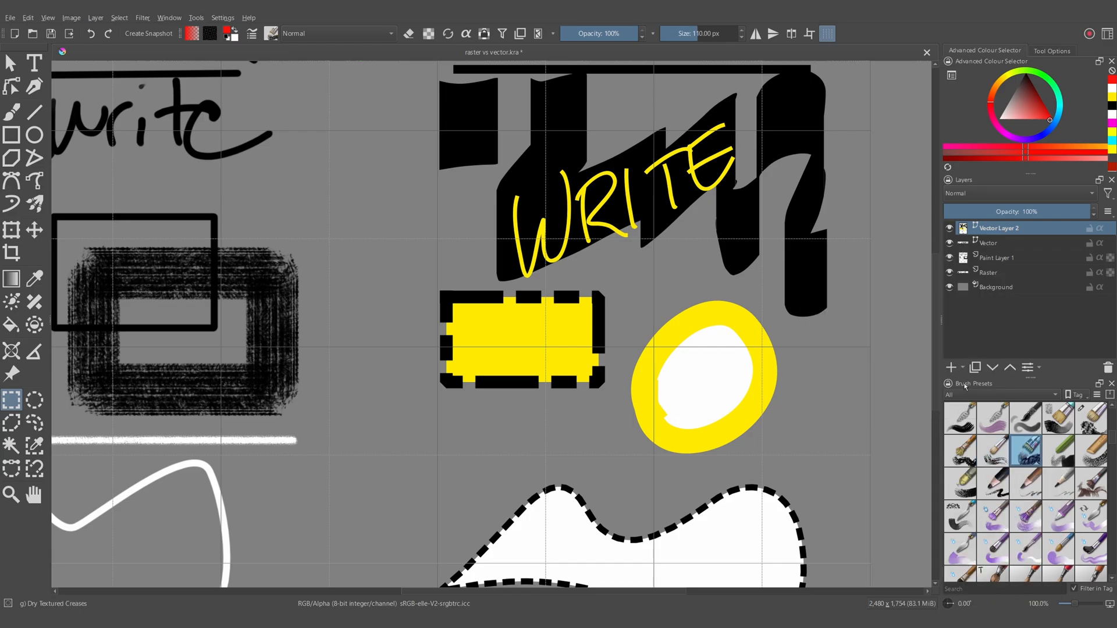
click(951, 367)
key(b)
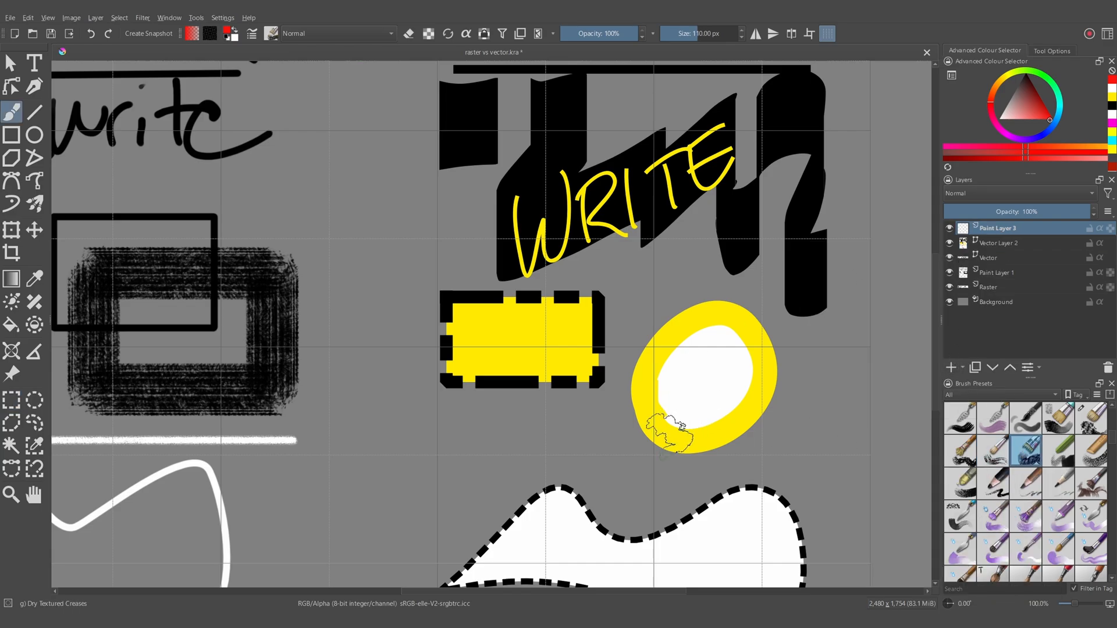
mouse_move(660, 423)
mouse_down()
mouse_move(721, 369)
mouse_move(733, 402)
mouse_move(791, 411)
mouse_move(759, 373)
mouse_move(748, 431)
mouse_up()
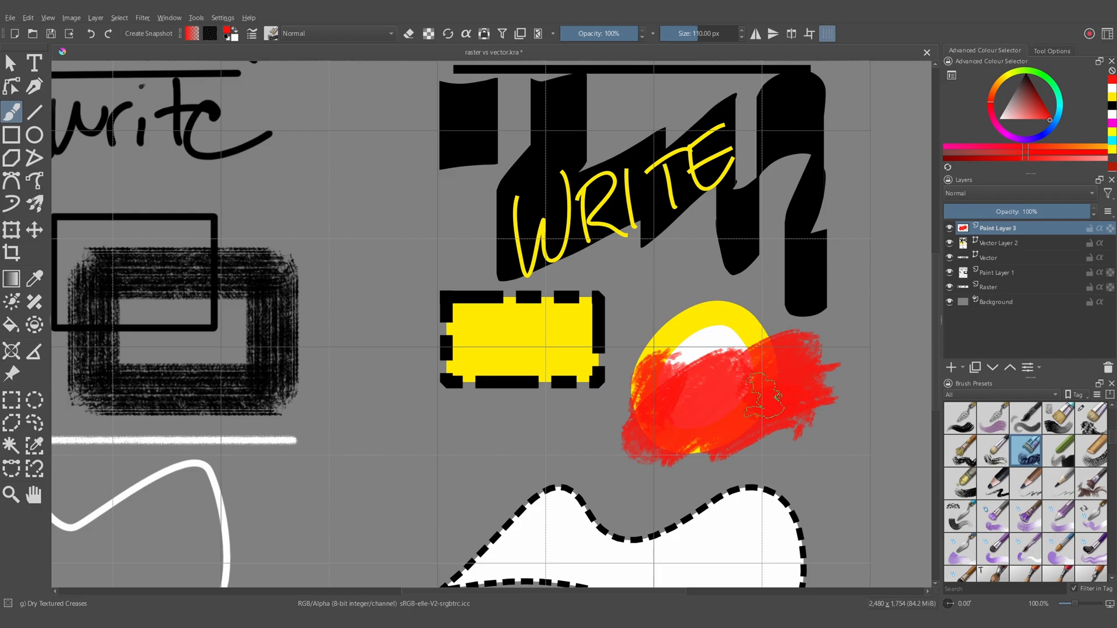
- Group Paint Layer 3 with Vector Layer 2 and enable inherit alpha on Paint Layer 3 to clip the red paint
click(997, 244)
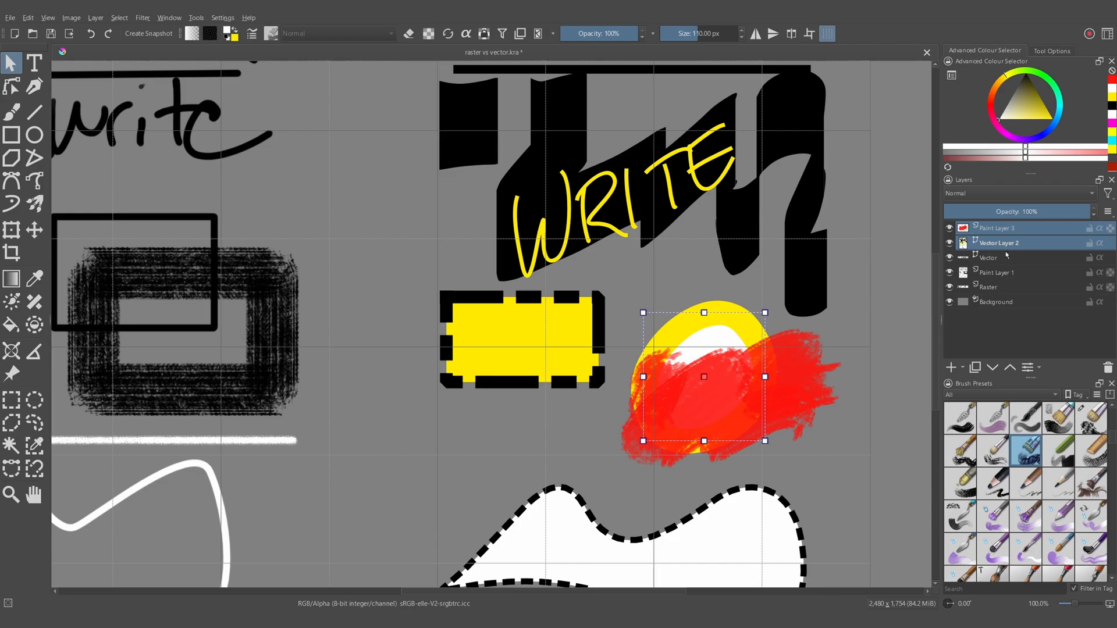
mouse_move(1005, 248)
key(ctrl+g)
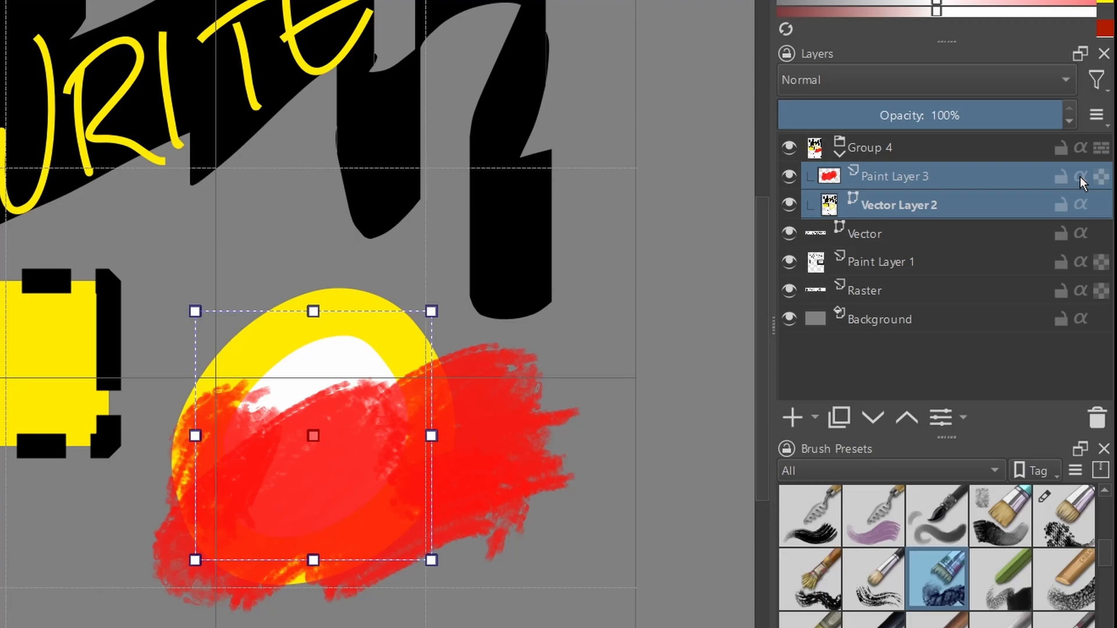
click(1080, 177)
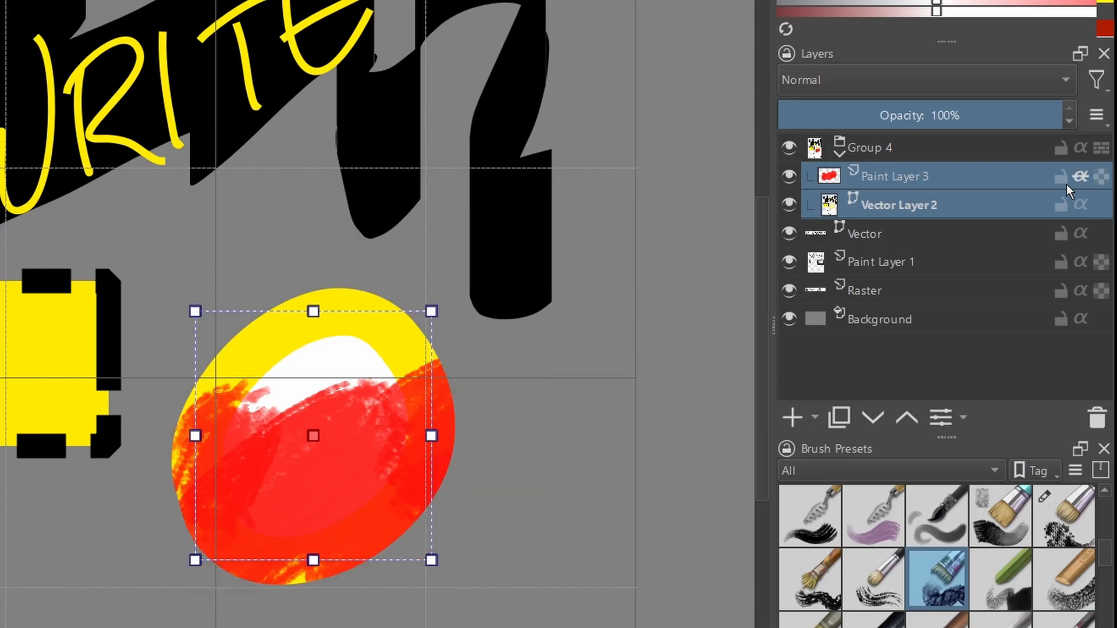
click(509, 400)
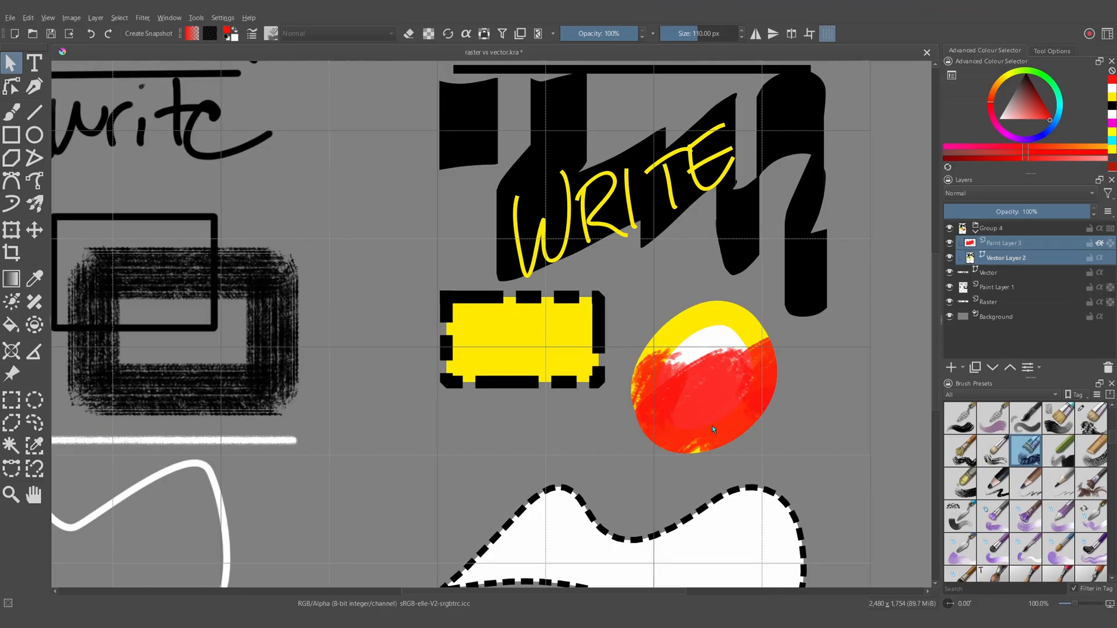
- Shift the yellow ellipse on Vector Layer 2 slightly sideways beneath the clipped red paint
click(1008, 261)
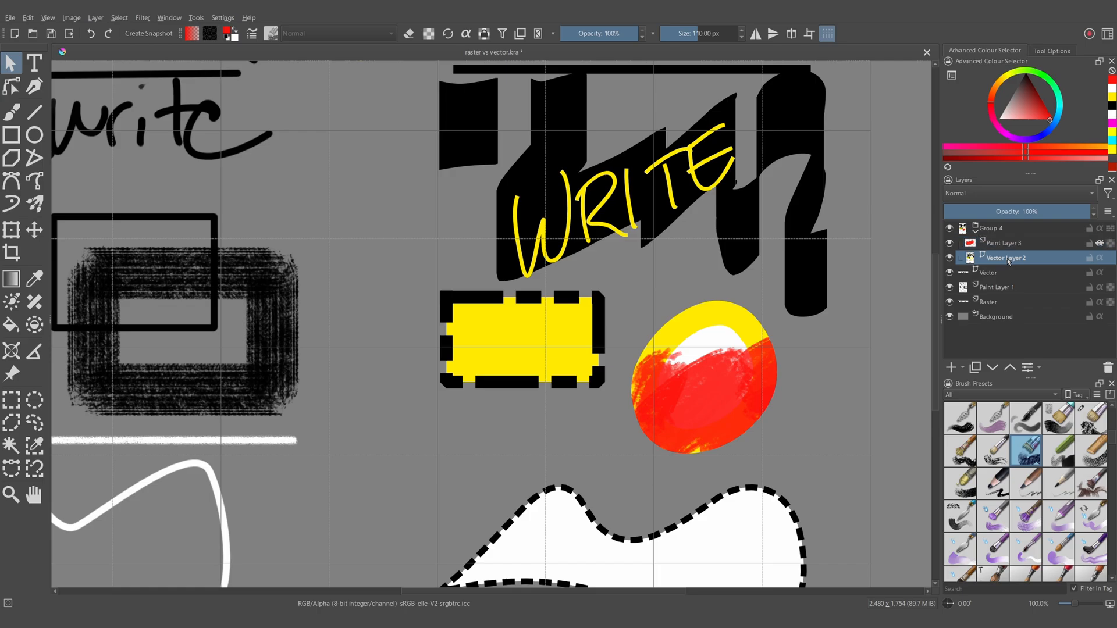
click(13, 235)
scroll(703, 425, up, 1)
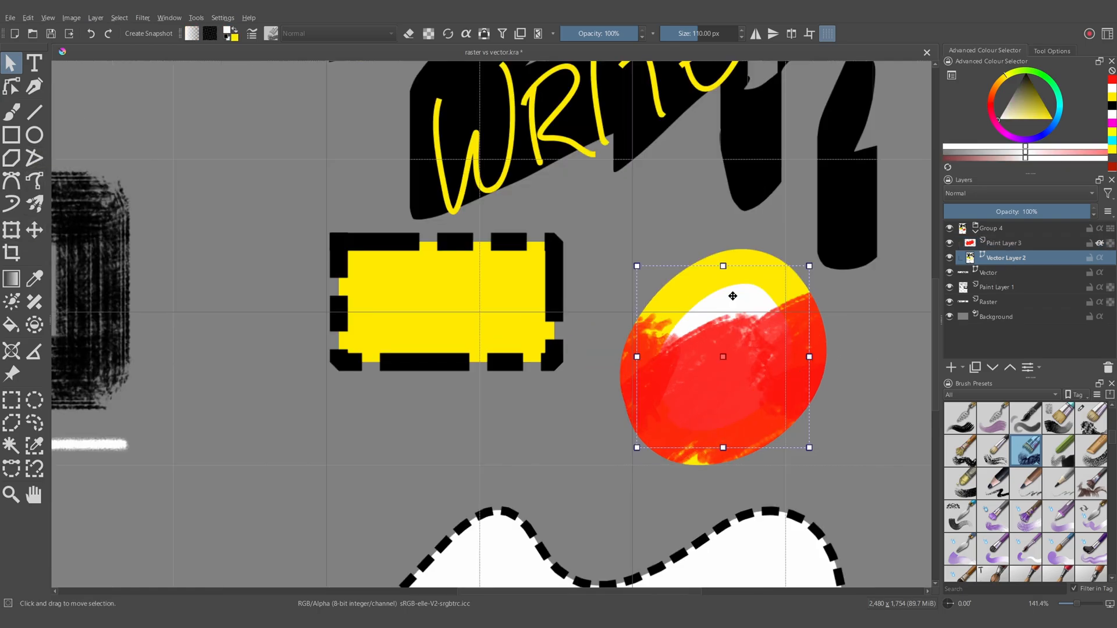
mouse_move(730, 298)
mouse_down()
mouse_move(656, 322)
mouse_move(787, 303)
mouse_move(682, 319)
mouse_move(714, 304)
mouse_move(809, 307)
mouse_move(725, 313)
mouse_move(701, 295)
mouse_move(686, 314)
mouse_move(692, 289)
mouse_move(714, 297)
mouse_up()
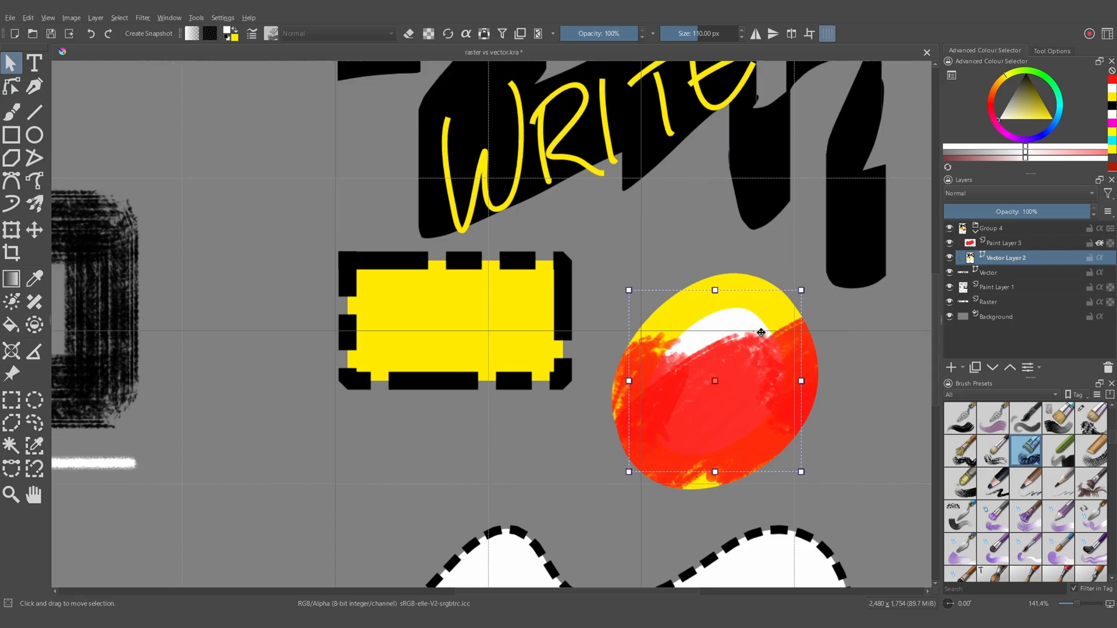
- Erase parts of the red paint over the ellipse on Paint Layer 3 with the textured brush in eraser mode
click(1098, 244)
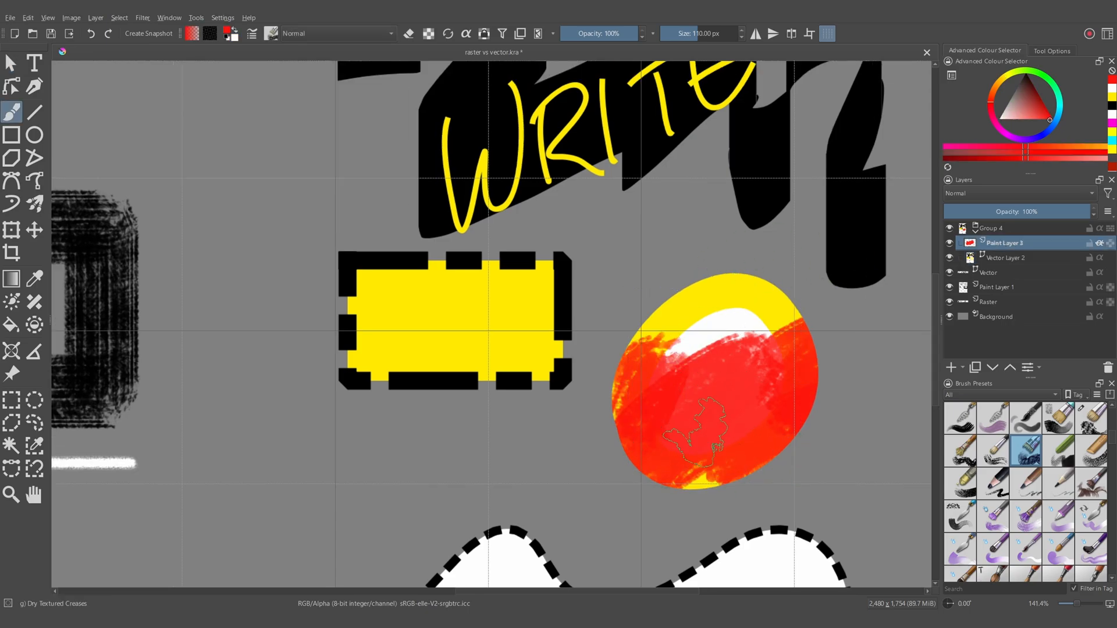
key(e)
mouse_move(679, 392)
mouse_down()
mouse_move(731, 386)
mouse_move(736, 411)
mouse_move(681, 402)
mouse_move(747, 430)
mouse_move(785, 368)
mouse_move(745, 407)
mouse_up()
key(e)
key(e)
mouse_move(710, 402)
mouse_down()
mouse_move(800, 393)
mouse_move(719, 426)
mouse_move(673, 361)
mouse_move(785, 376)
mouse_move(812, 355)
mouse_up()
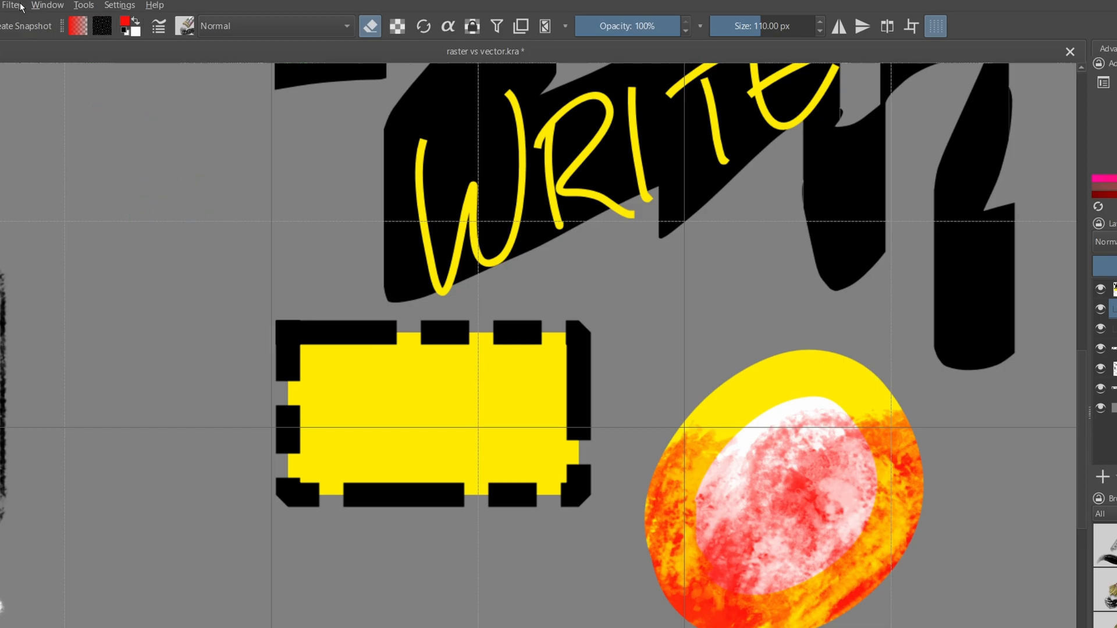
- Shift the hue of the red paint on Paint Layer 3 to orange with the HSV/HSL Adjustment filter
click(143, 18)
mouse_move(44, 61)
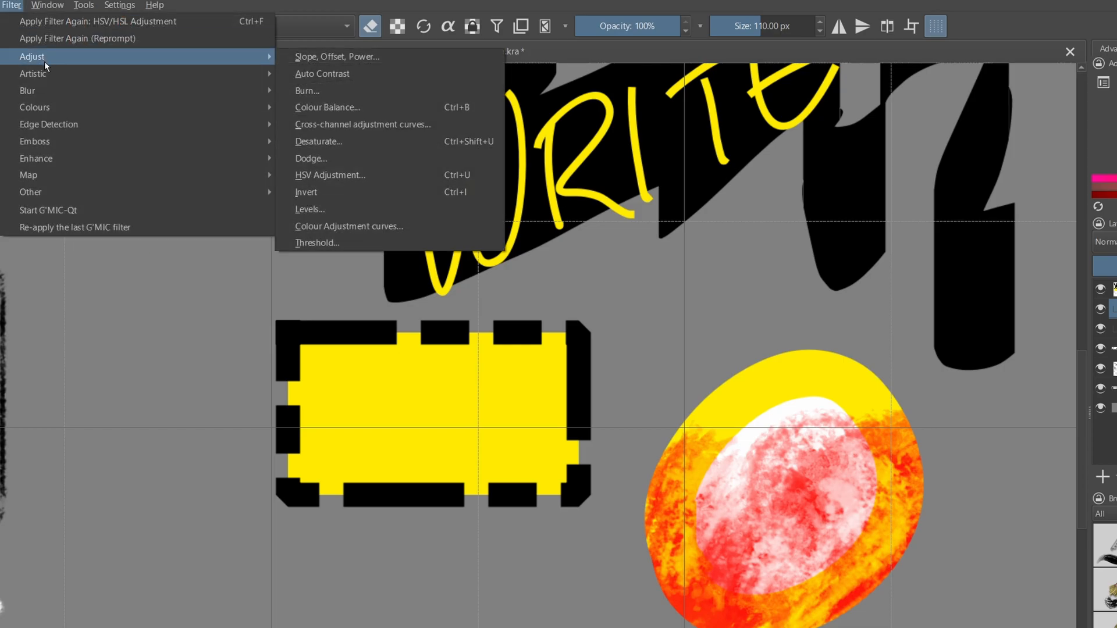
click(396, 175)
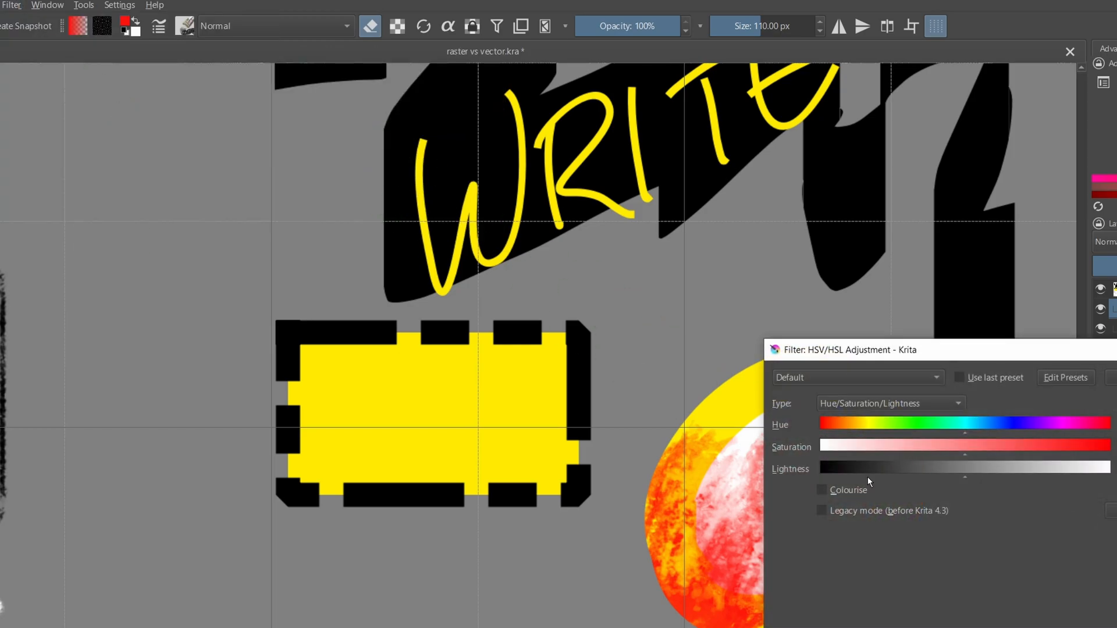
drag(977, 354, 357, 287)
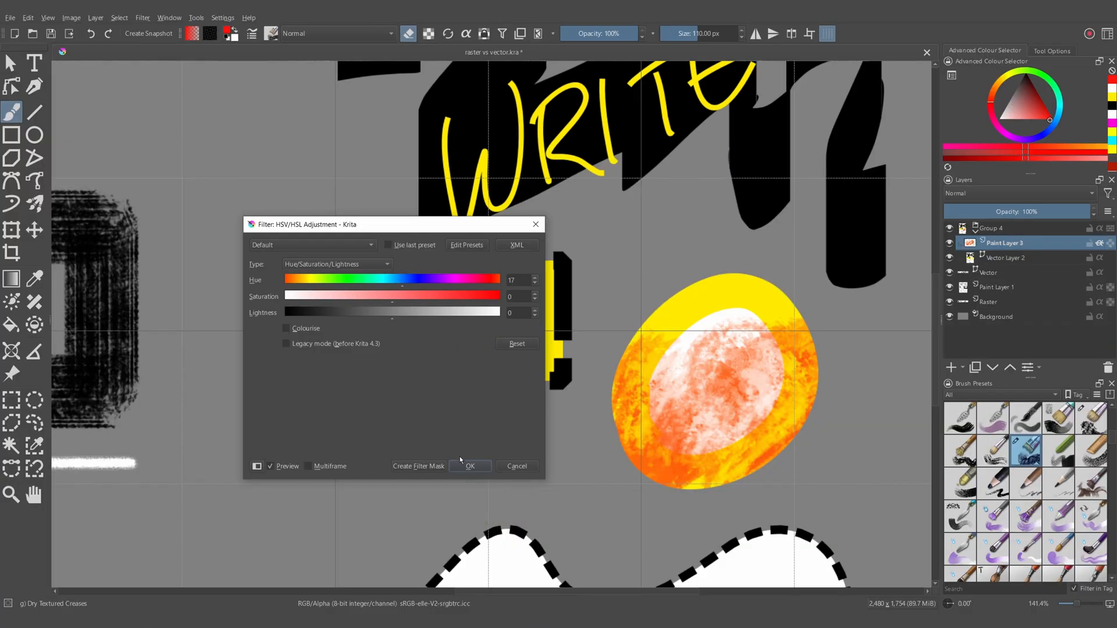
click(469, 466)
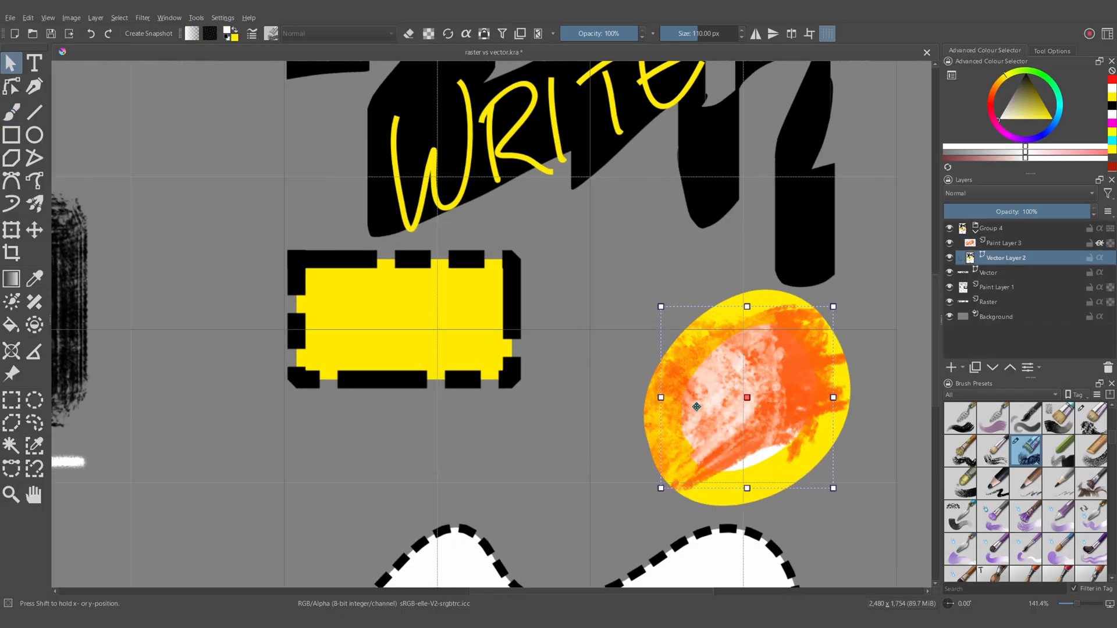
- Paste Paint Layer 3 into Group 5, which holds Paint Layer 1
drag(696, 406, 673, 385)
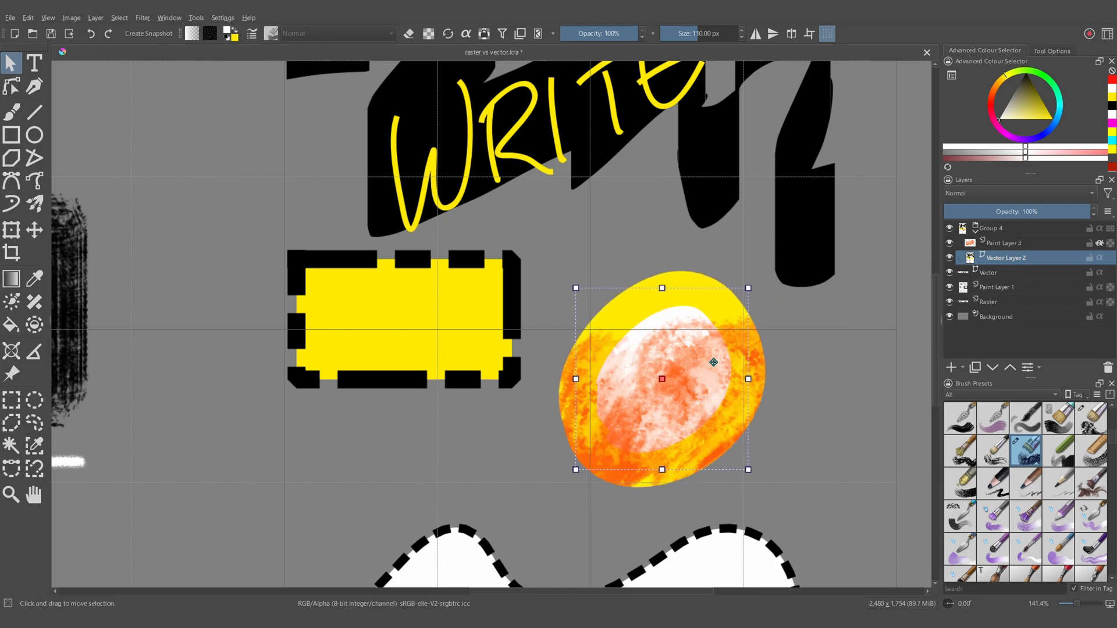
scroll(760, 348, down, 1)
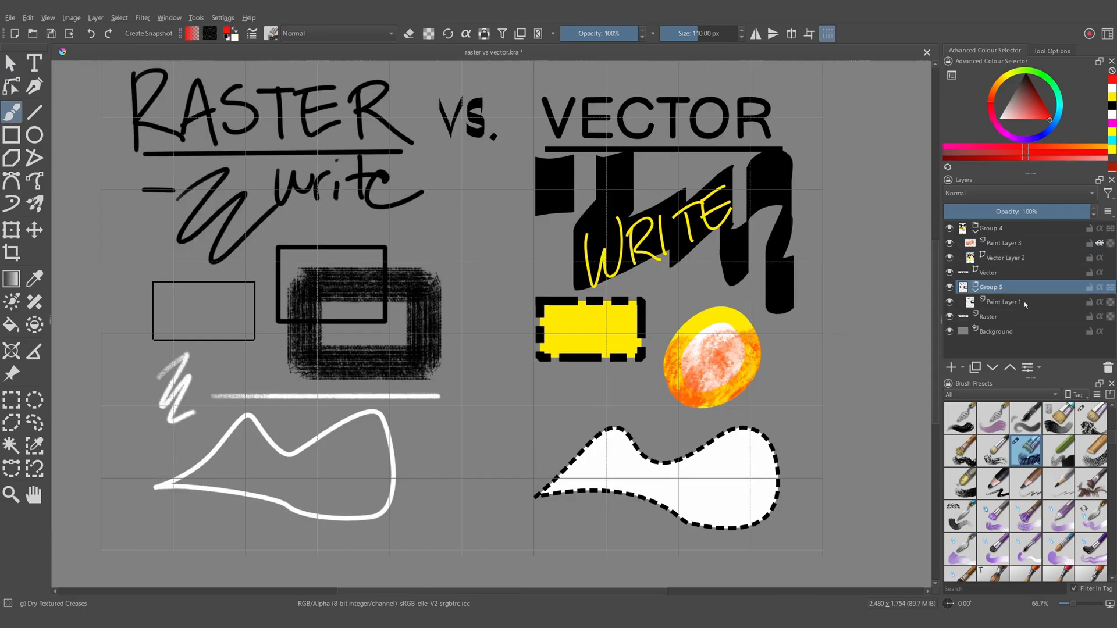
key(ctrl+v)
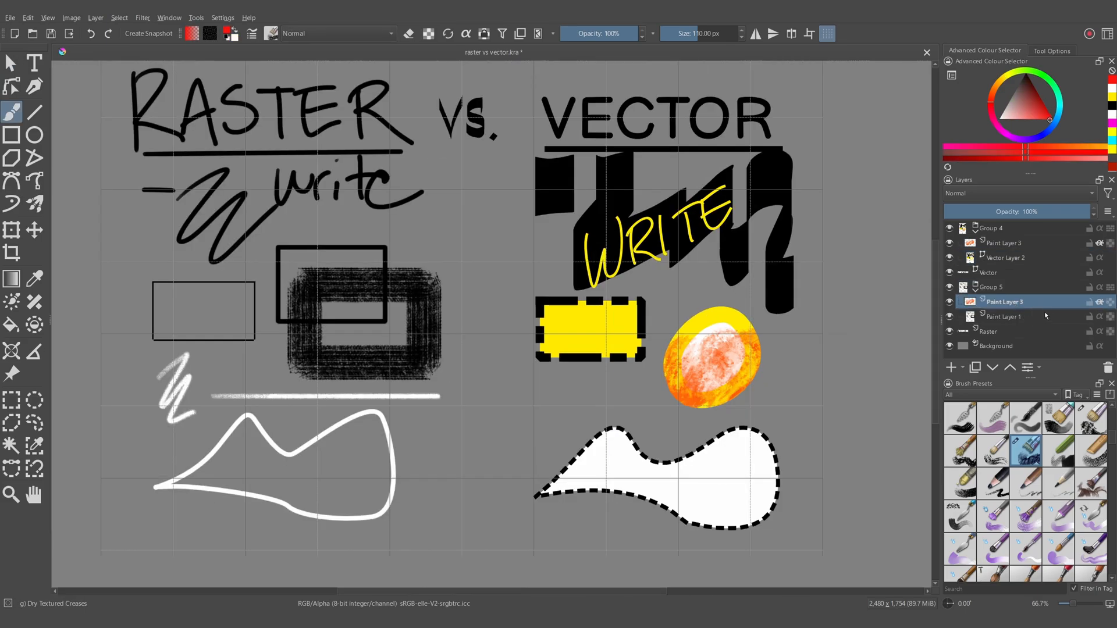
- Copy Paint Layer 3 from Group 4 and paste the copied layer above Paint Layer 1 in Group 5
click(1009, 244)
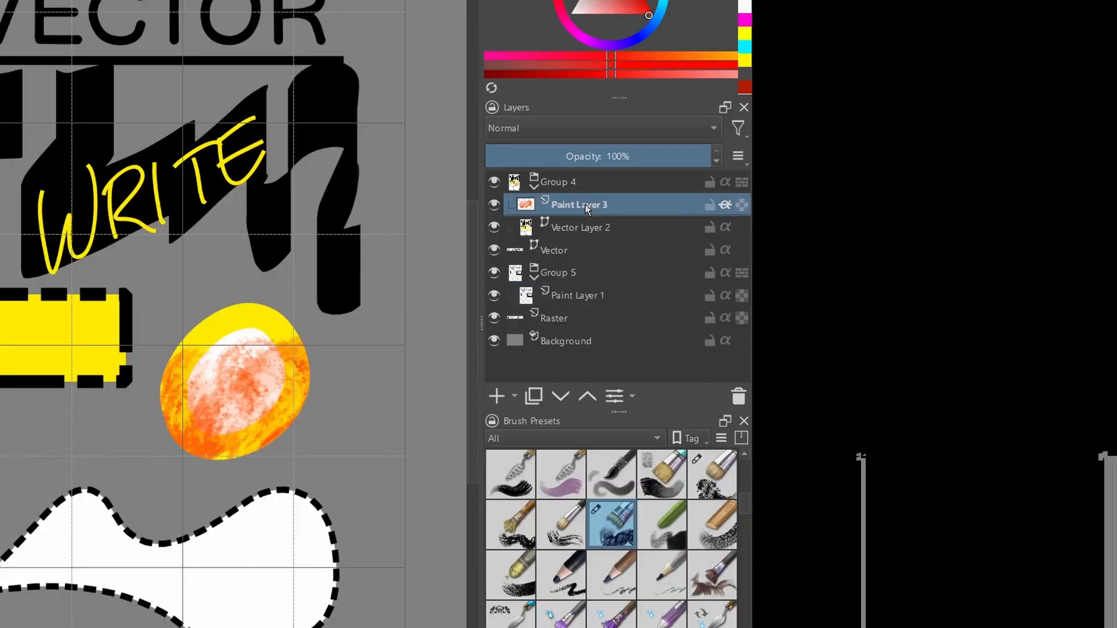
right_click(577, 205)
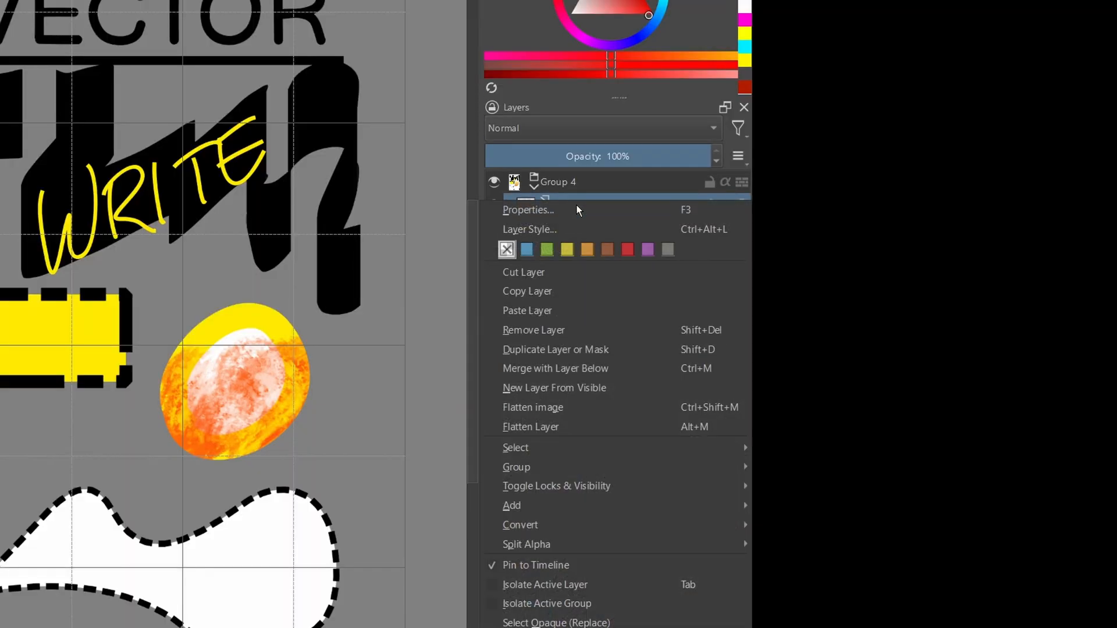
click(560, 291)
click(594, 298)
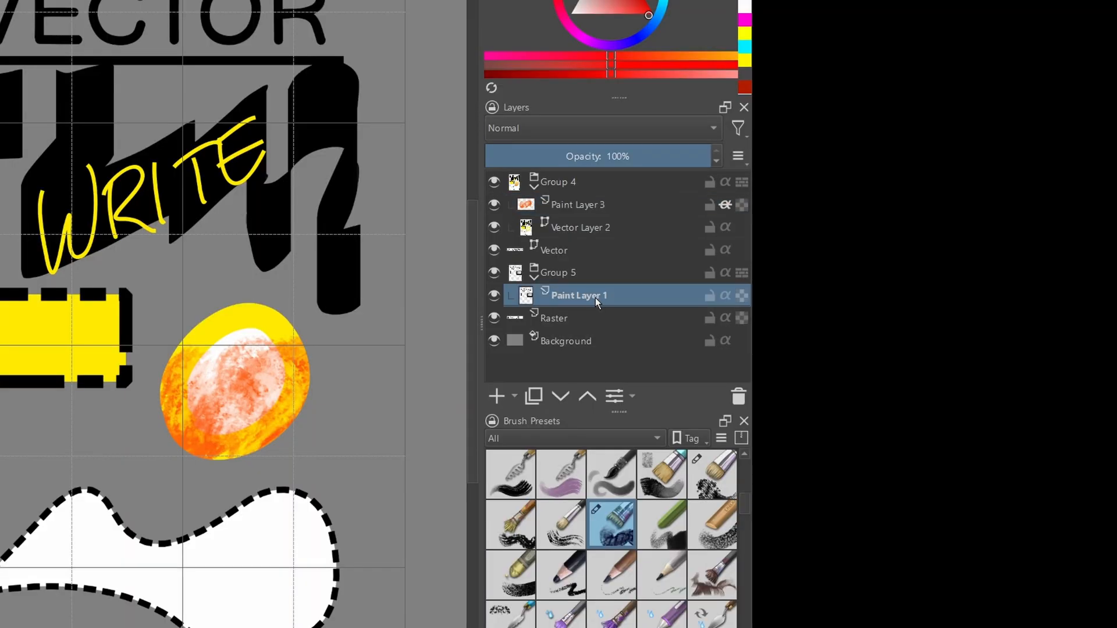
right_click(586, 295)
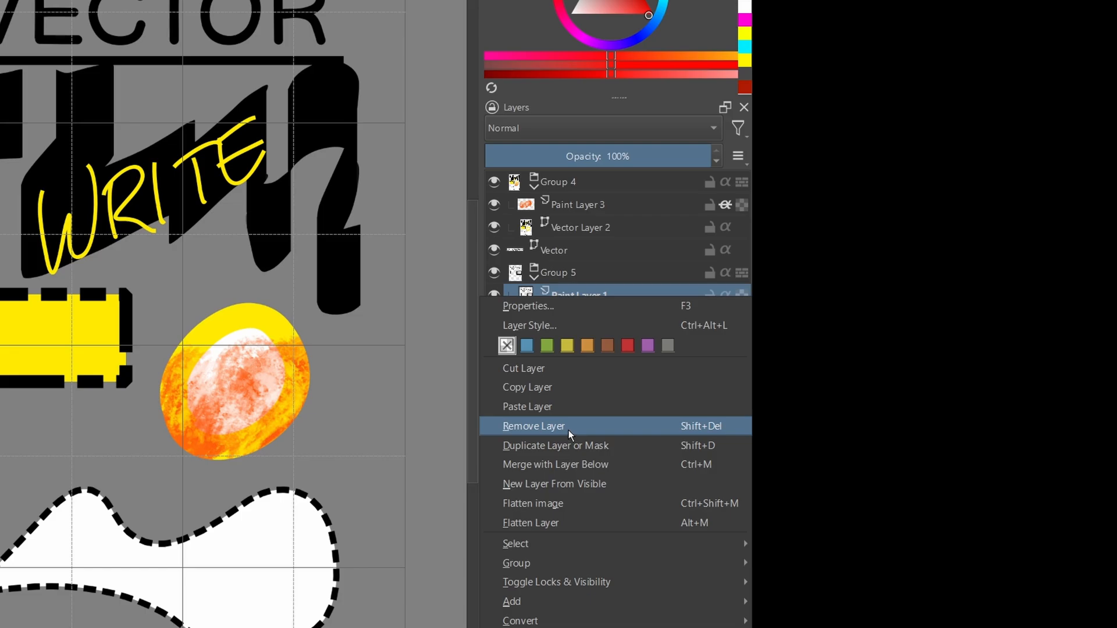
click(541, 406)
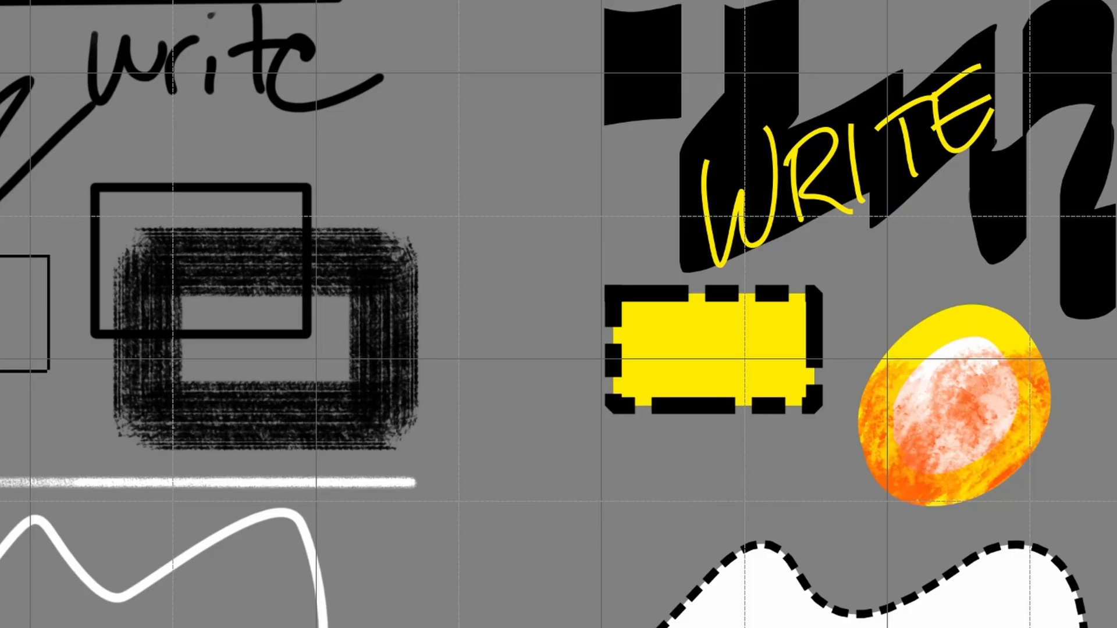
- Move the pasted orange paint onto the textured black rectangle of the raster drawing
drag(1054, 406, 277, 333)
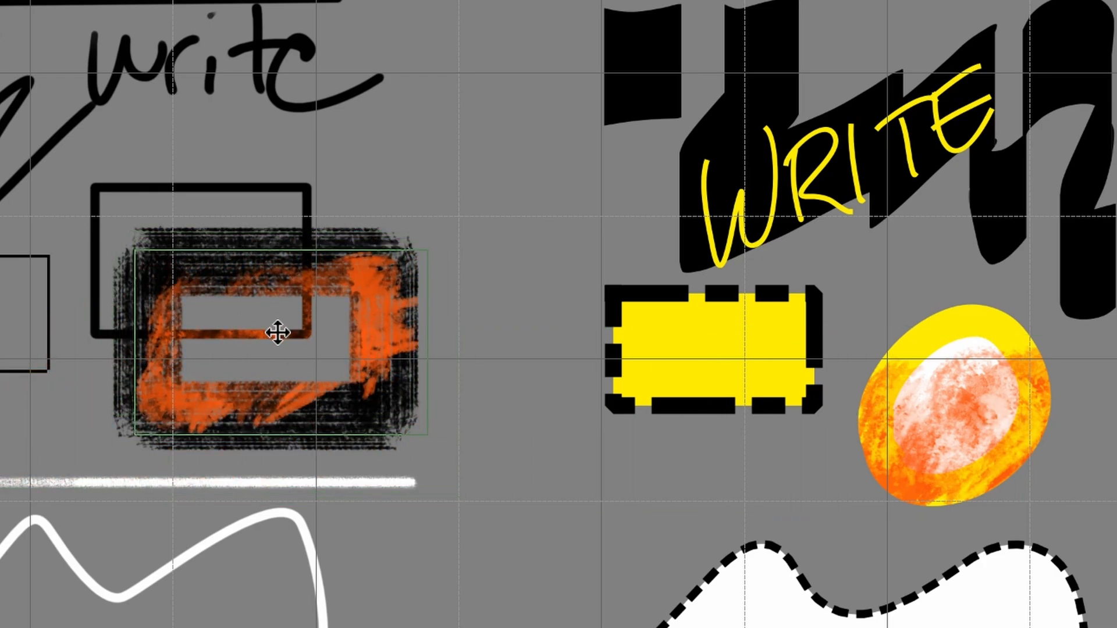
scroll(205, 325, up, 2)
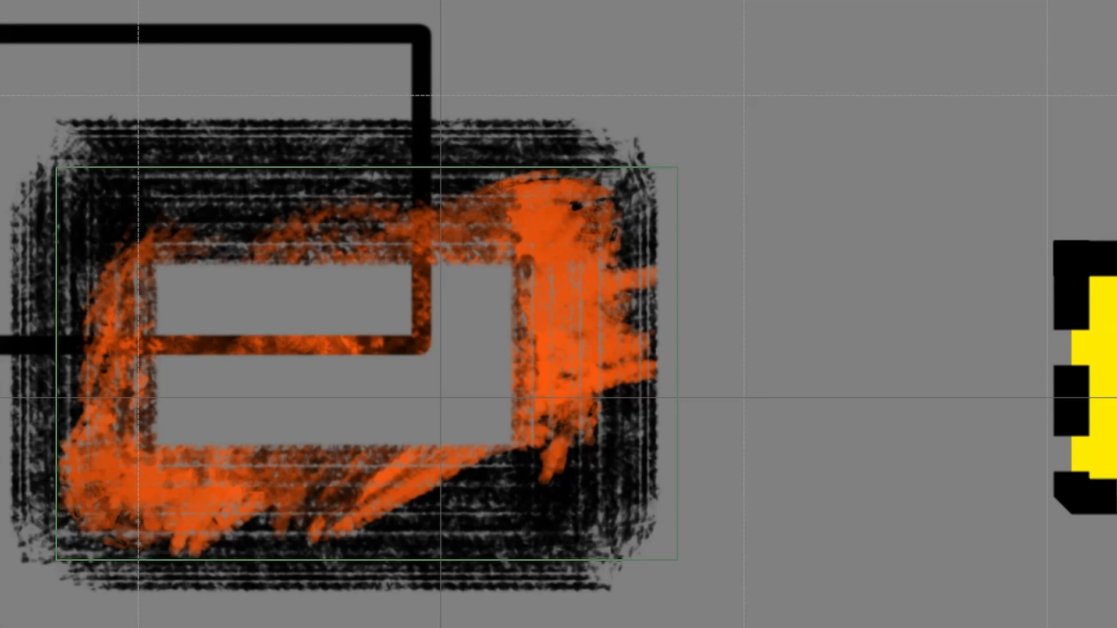
scroll(481, 342, down, 1)
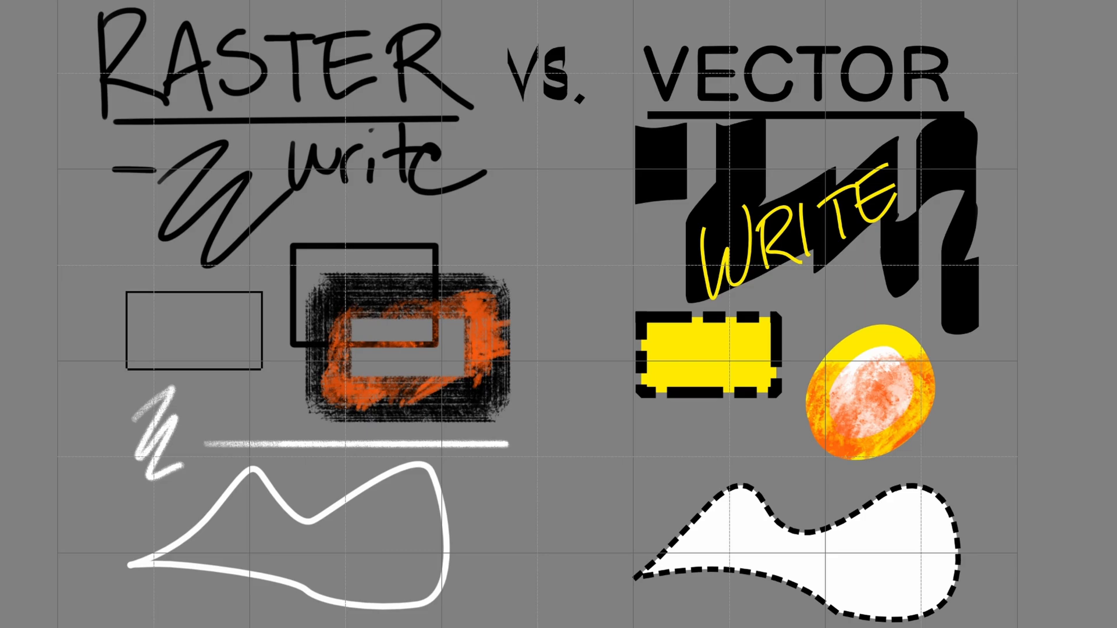
- Create a text box beside the white raster outline and replace its placeholder text with "Whatever you want"
drag(453, 472, 646, 540)
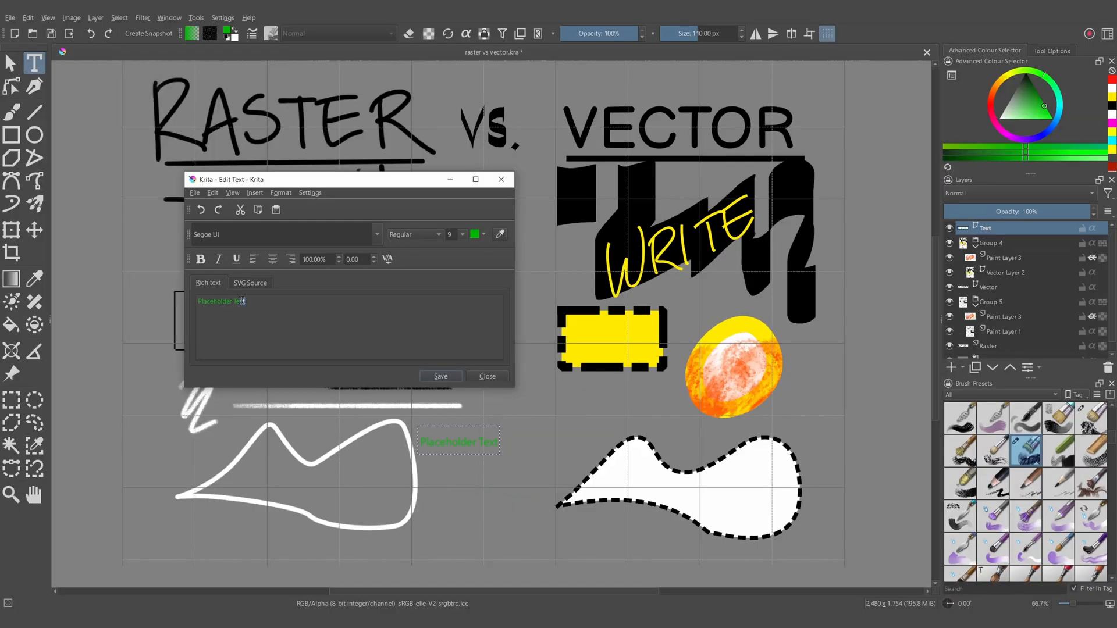
drag(242, 301, 162, 289)
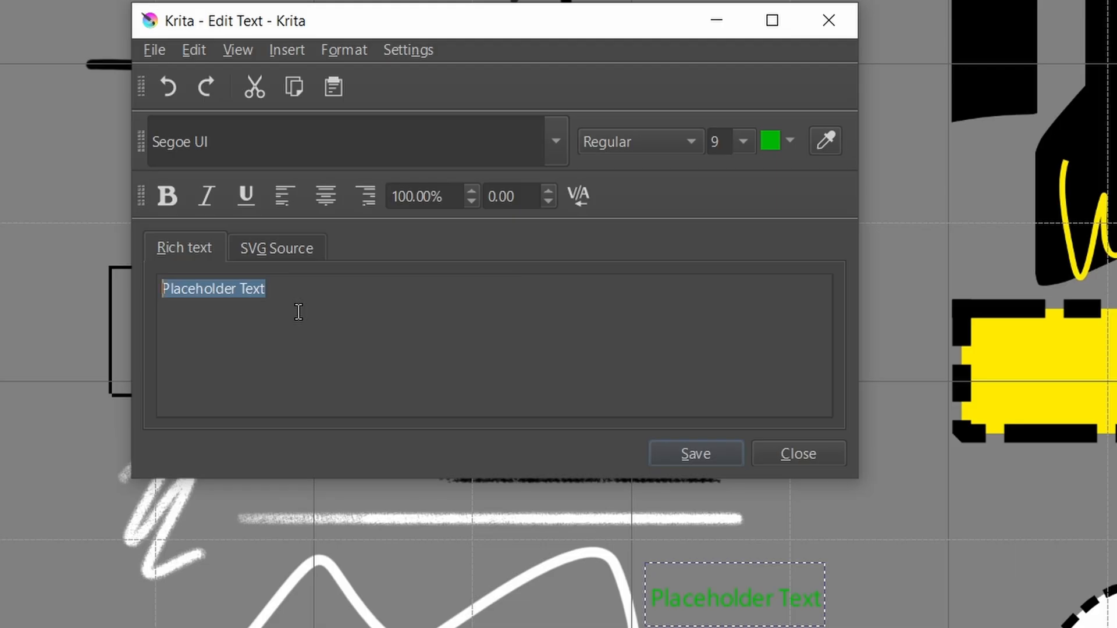
text(Whatever you want)
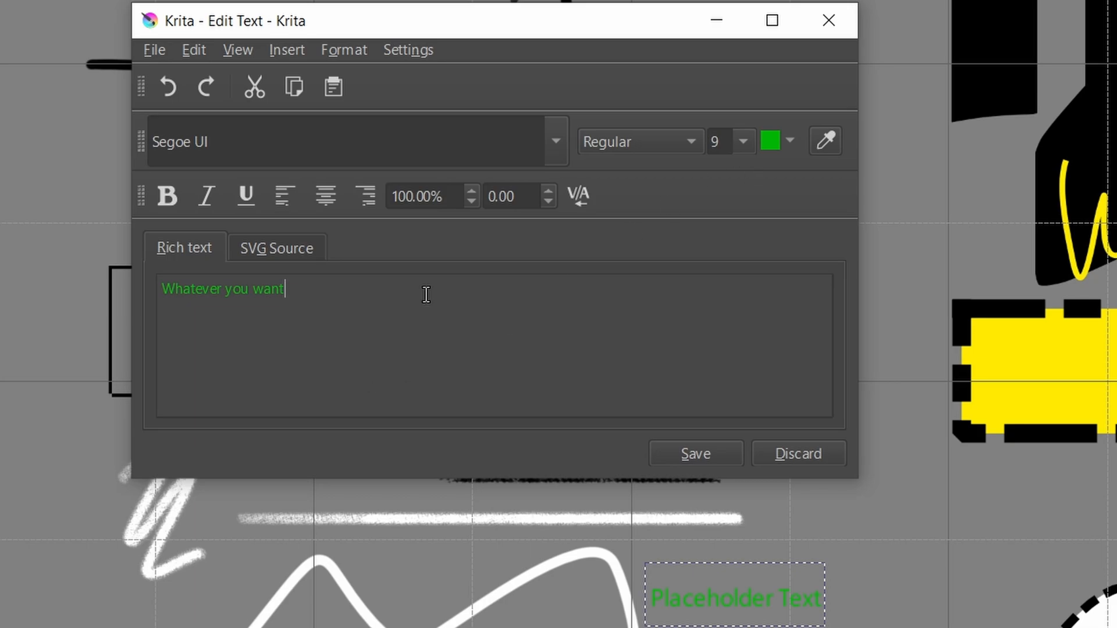
- Format the text as 18-point Albertus Medium, bold, italic and underlined, with 110% line height and 2.00 letter spacing
click(743, 141)
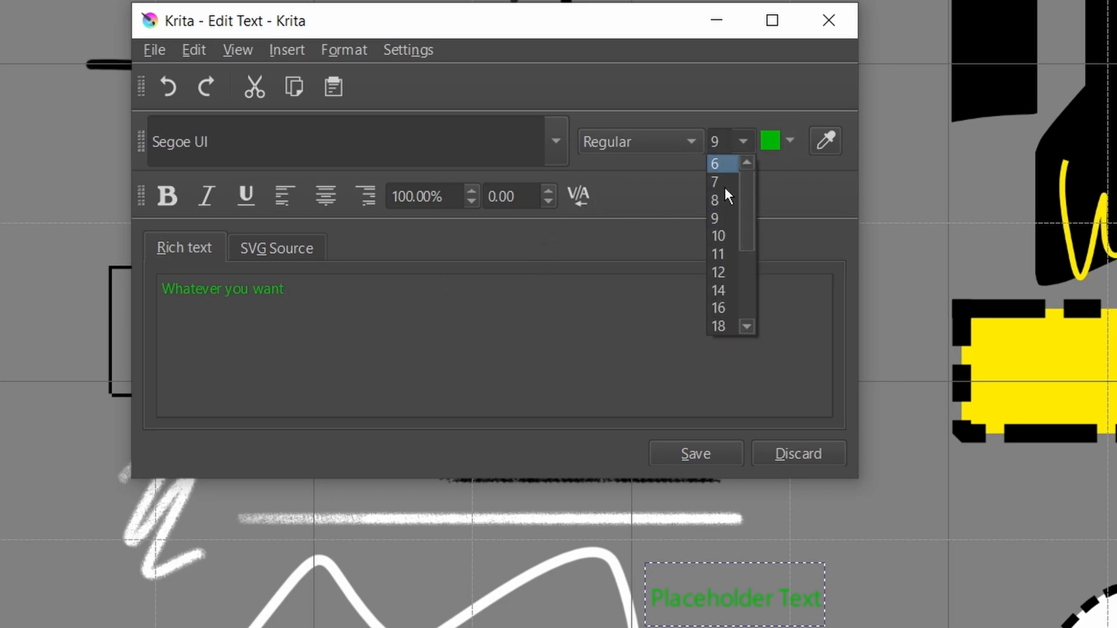
click(722, 322)
click(556, 142)
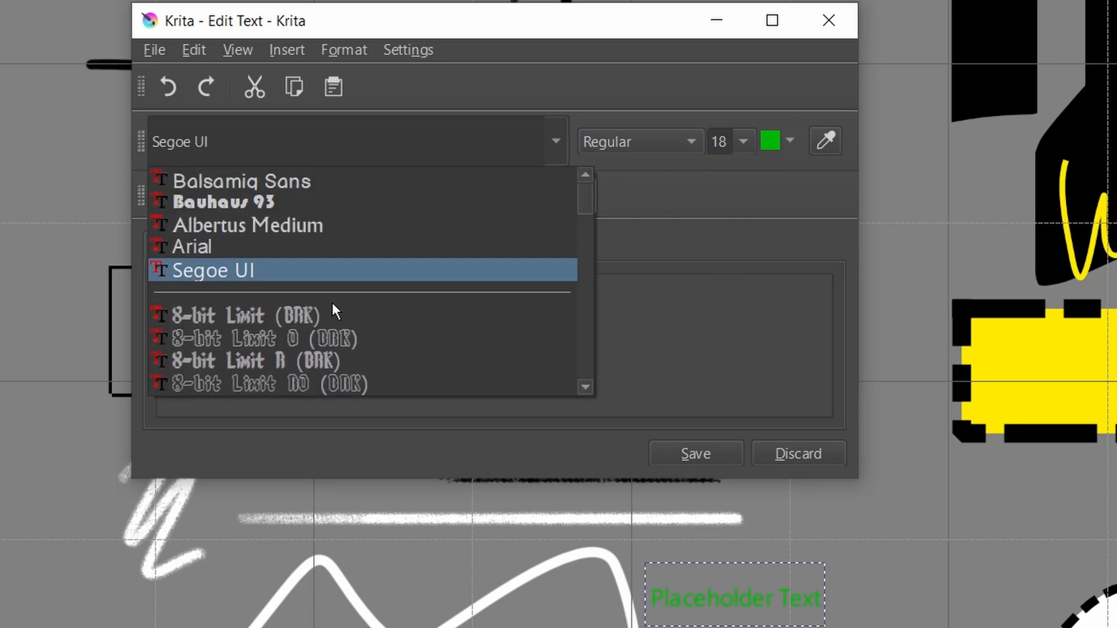
click(361, 227)
click(207, 194)
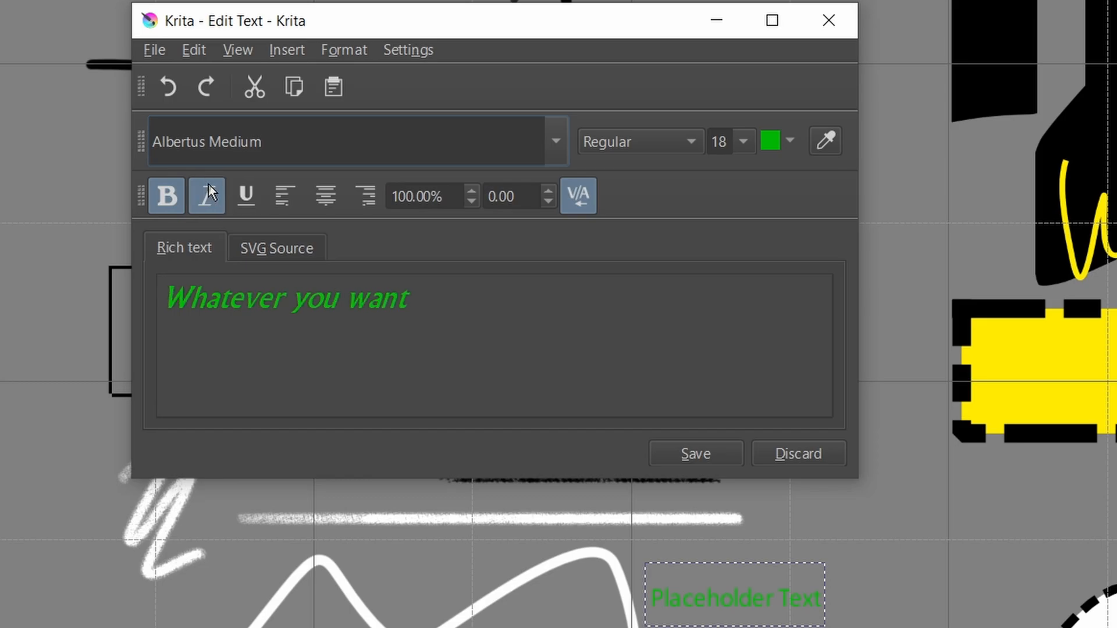
click(246, 199)
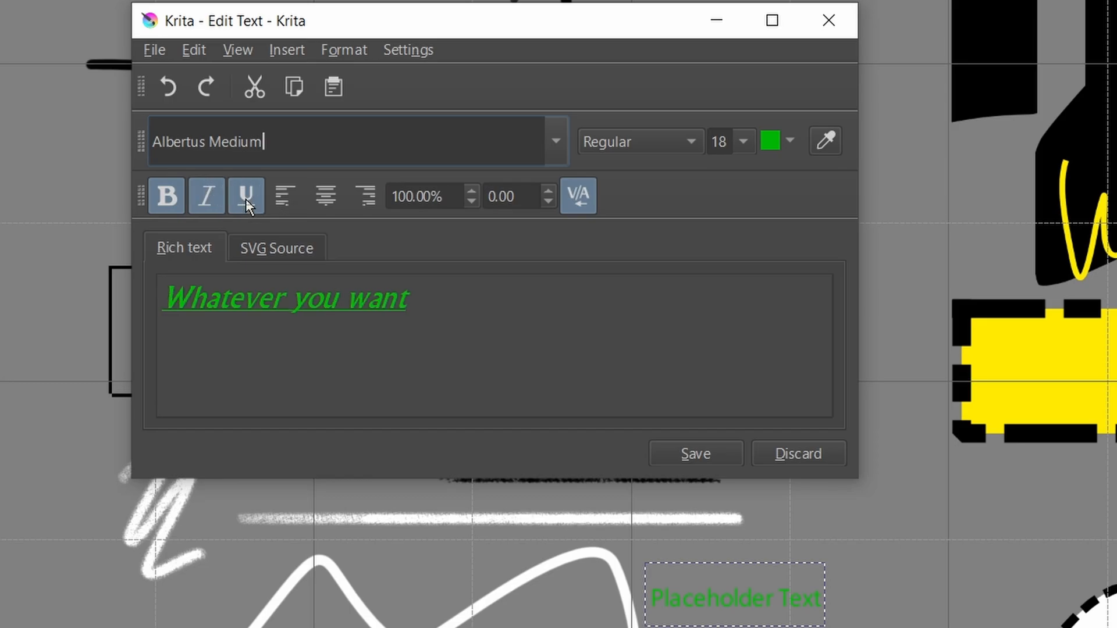
click(475, 191)
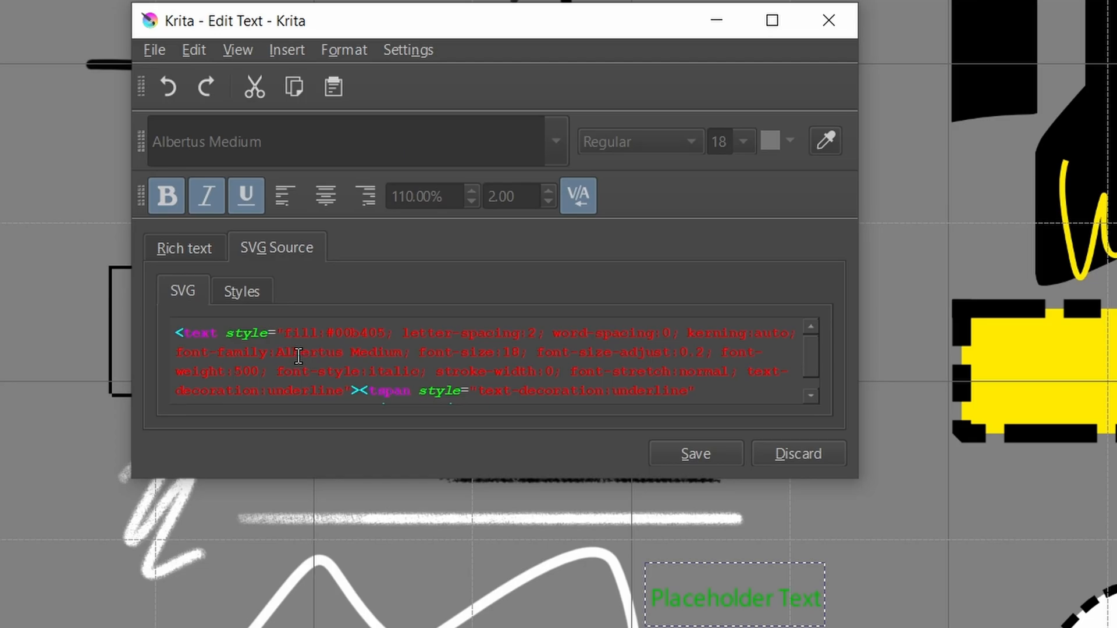
- Review the text's SVG code and style definitions, and save the formatted text to the canvas
scroll(367, 345, down, 1)
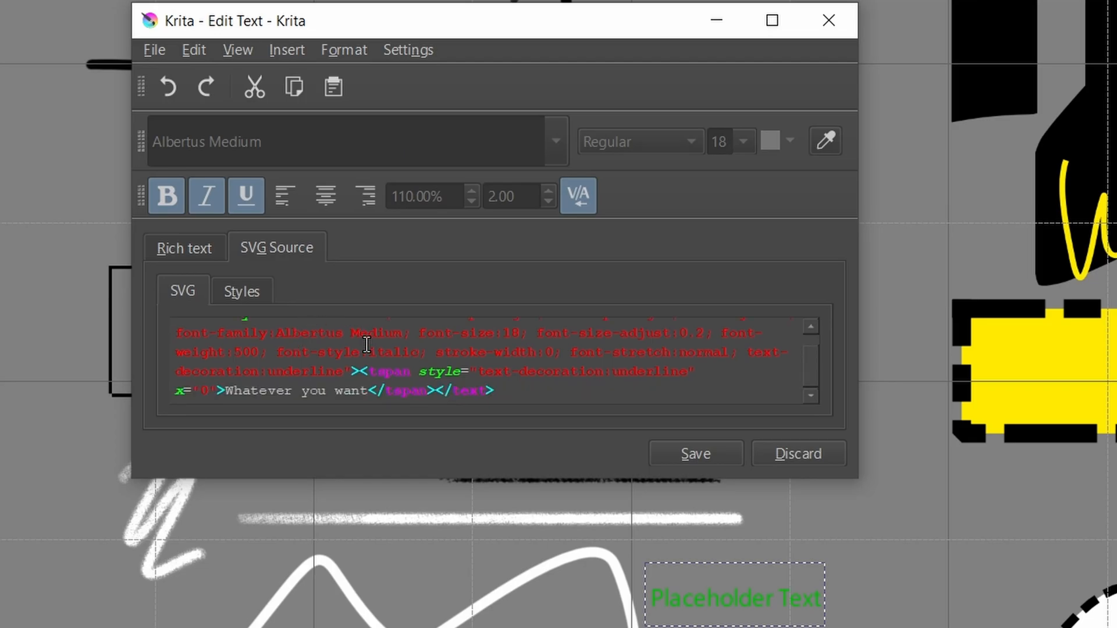
click(231, 295)
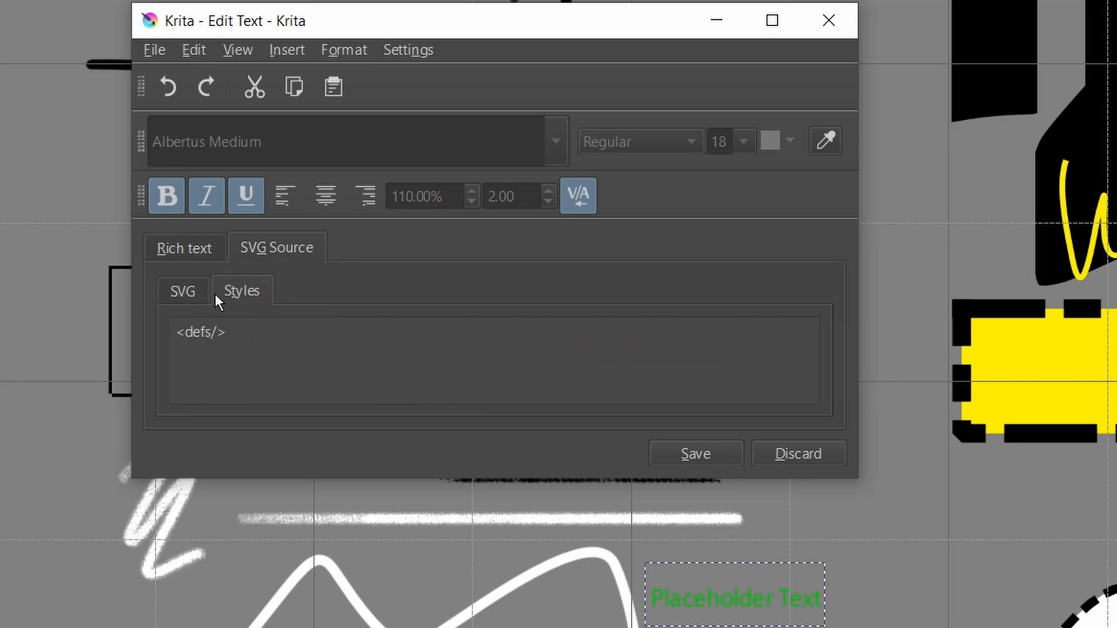
click(208, 292)
drag(532, 393, 336, 352)
click(410, 354)
scroll(455, 375, up, 1)
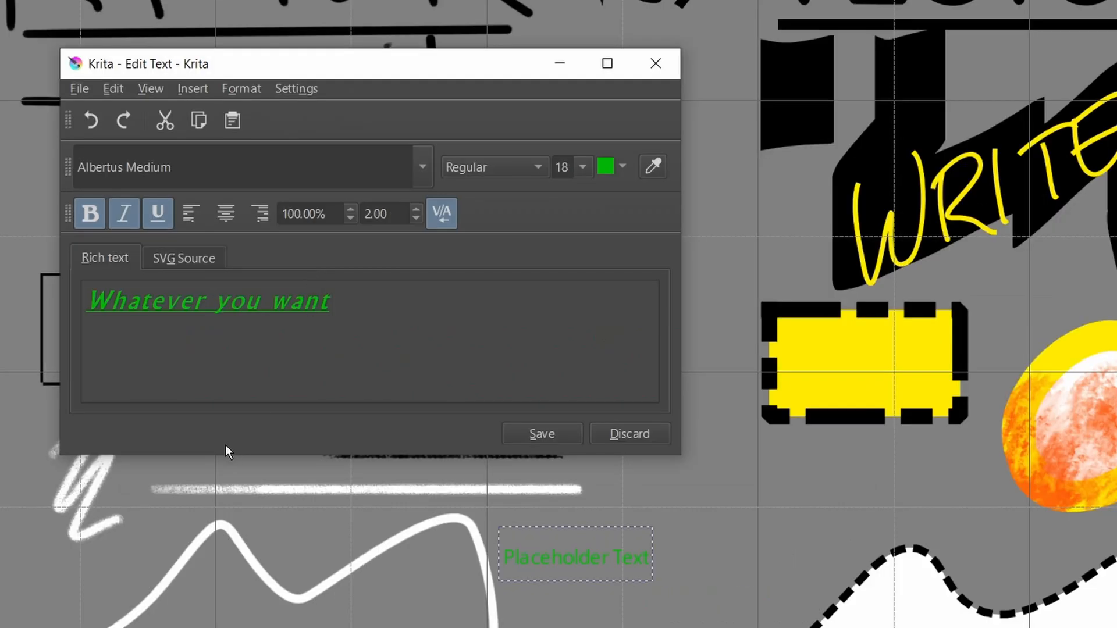
click(535, 433)
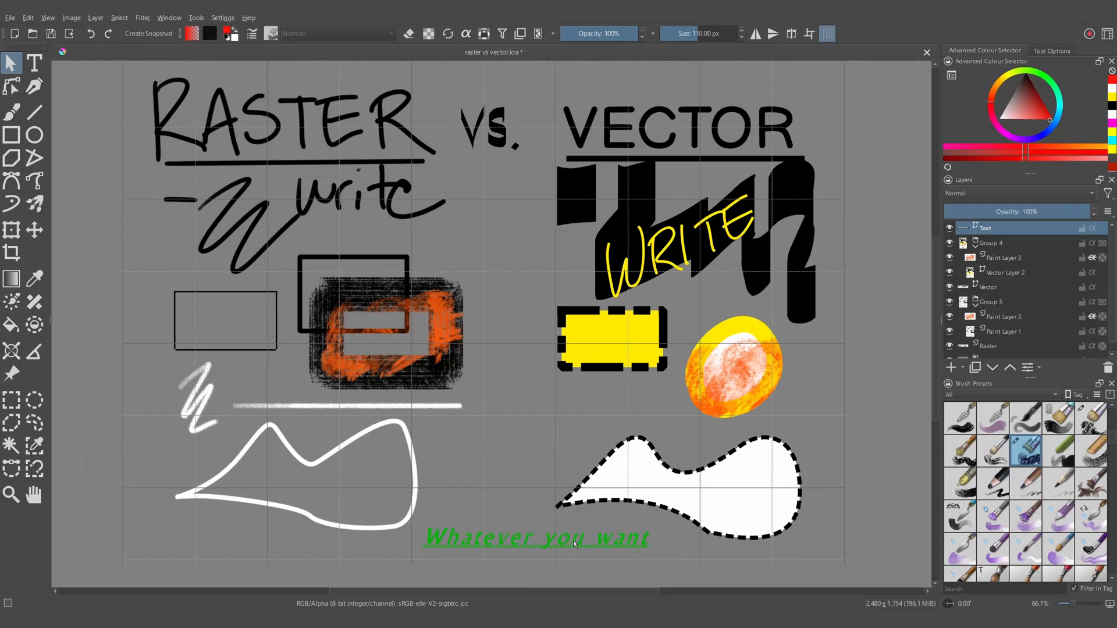
- Select the green "Whatever you want" text, reopen it in the text editor and close the editor without editing
click(572, 540)
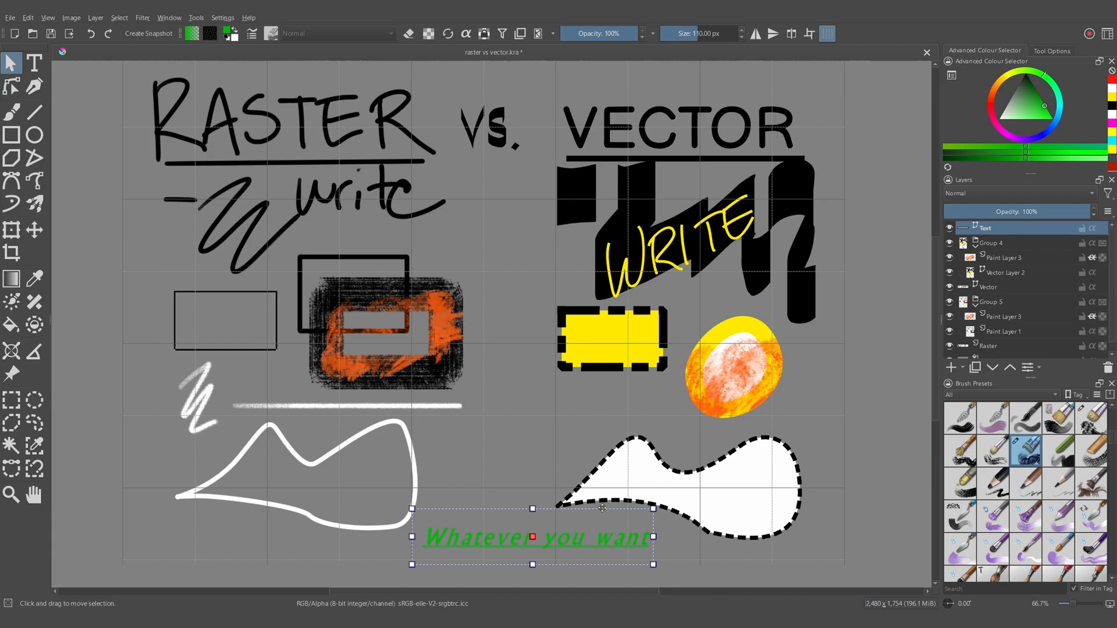
key(Return)
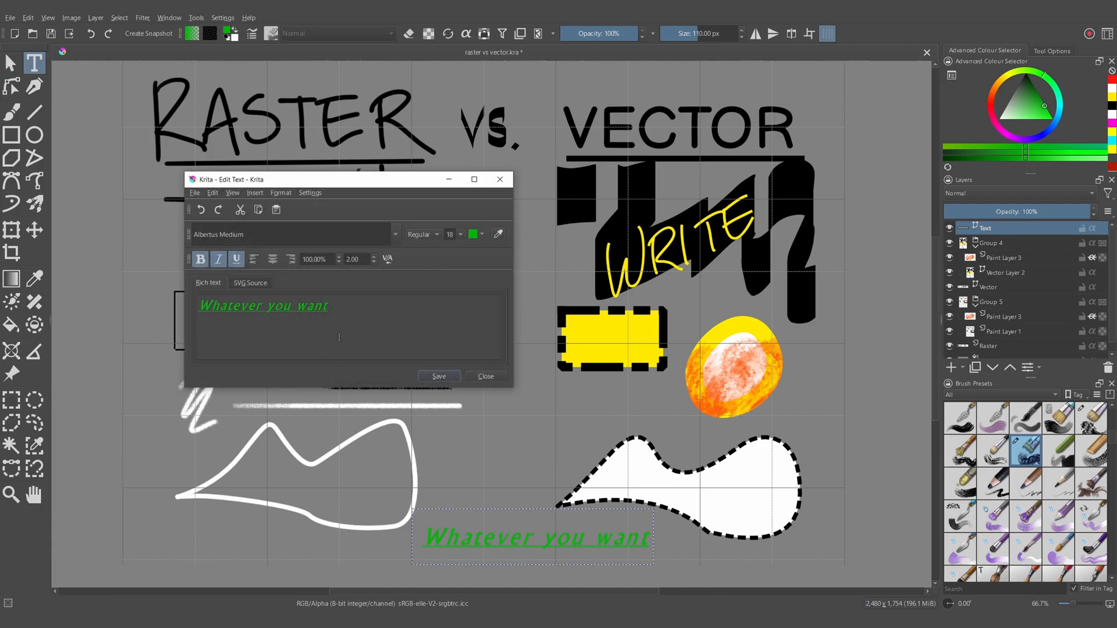
click(492, 380)
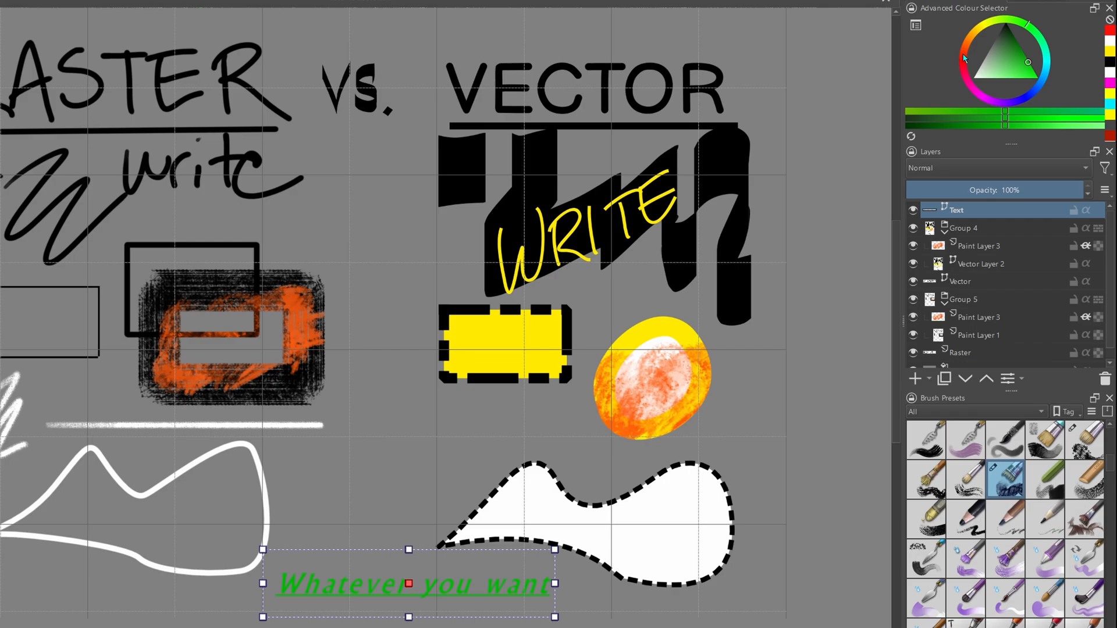
- Recolour the selected "Whatever you want" text to dark red
click(965, 53)
drag(1036, 77, 1029, 64)
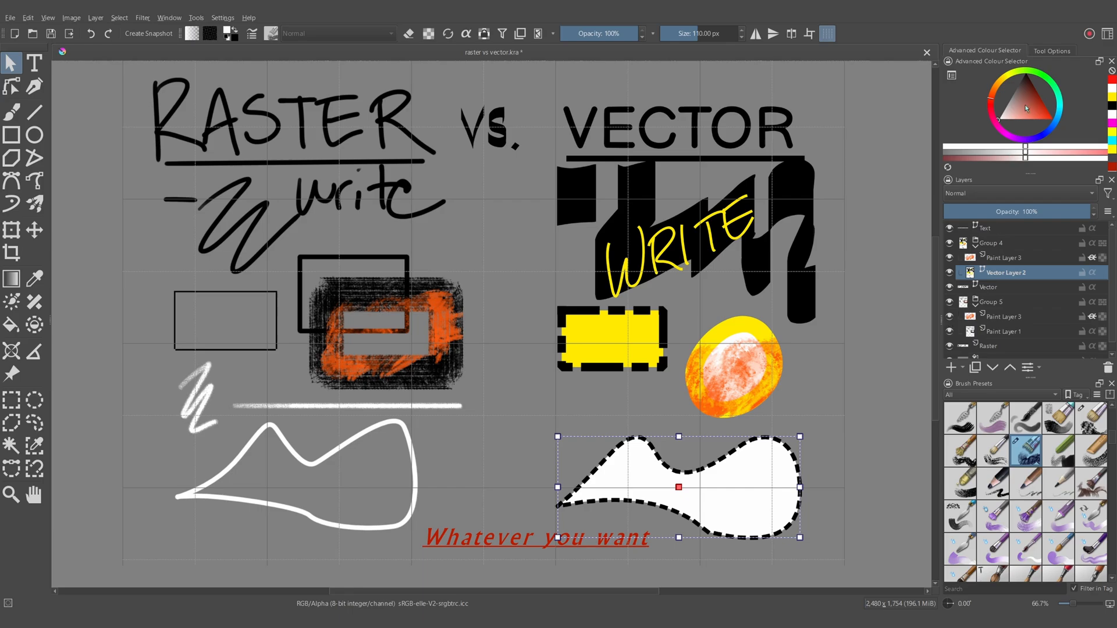
- Change the fill of the dashed-outline vector shape on Vector Layer 2 to yellow and deselect it
drag(1026, 105, 1058, 125)
click(1009, 73)
click(793, 400)
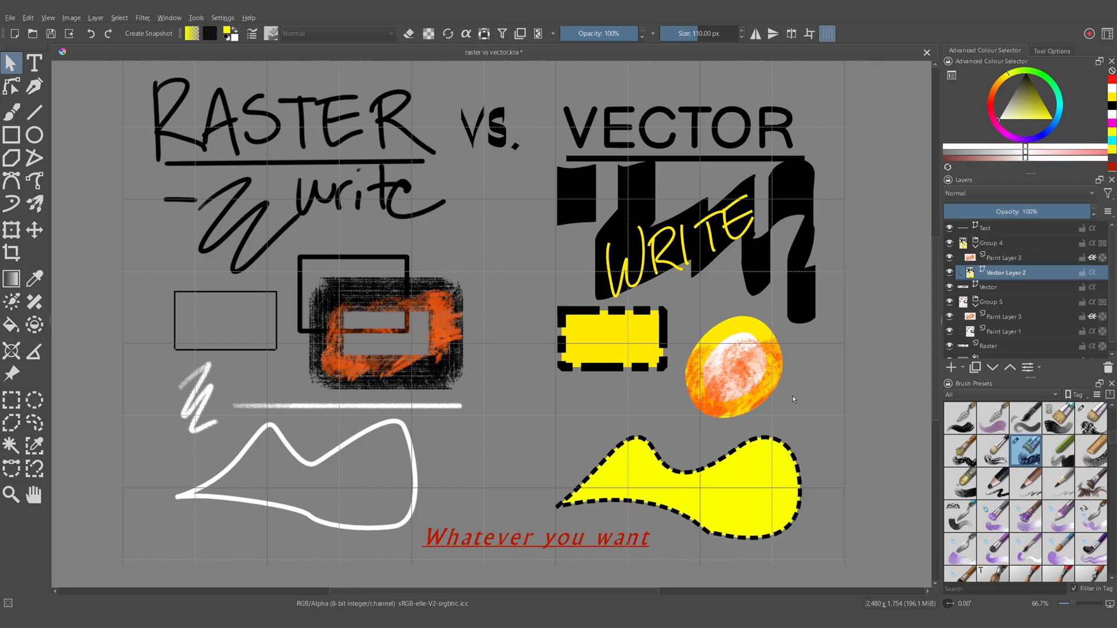